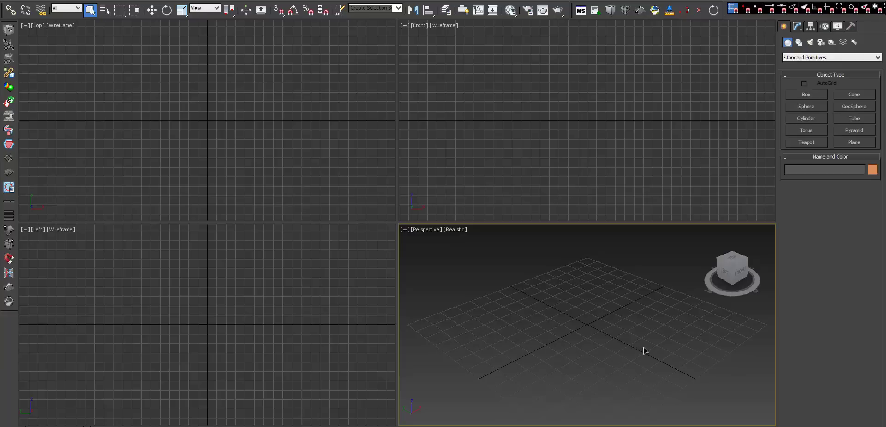
Make the Front viewport the active view
left_click(560, 130)
Maximize the Front view, launch miauu's Polyline, move its dialog lower, then close and reopen it
key("alt+w")
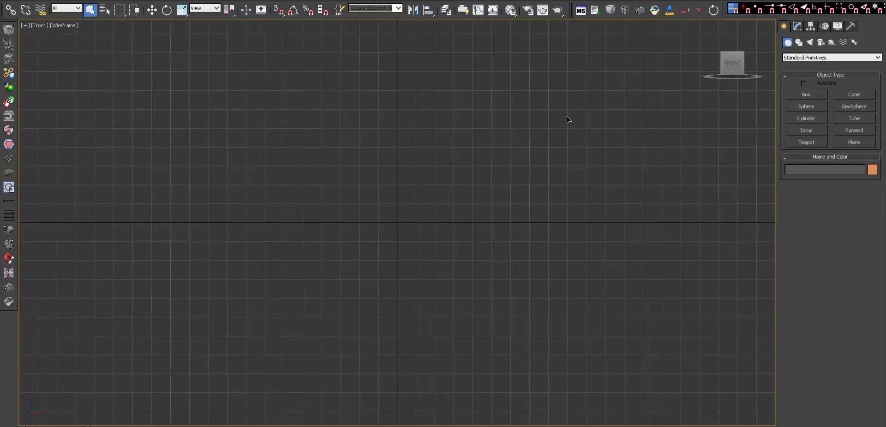
left_click(686, 12)
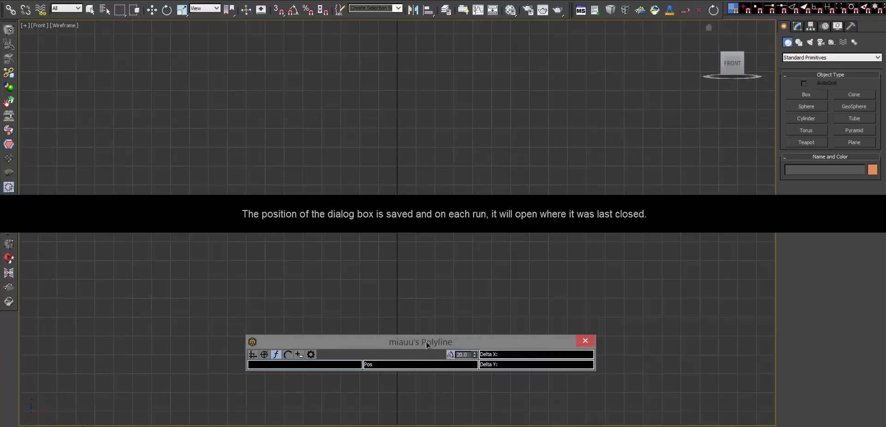
left_click_drag(425, 349, 426, 387)
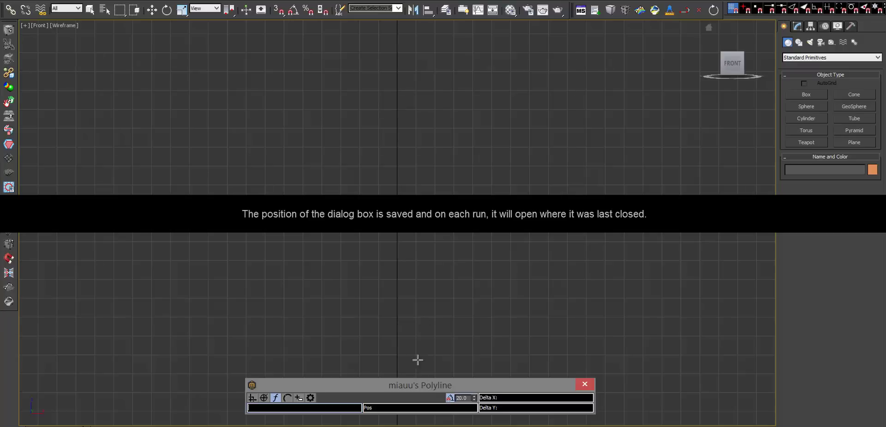
key("Escape")
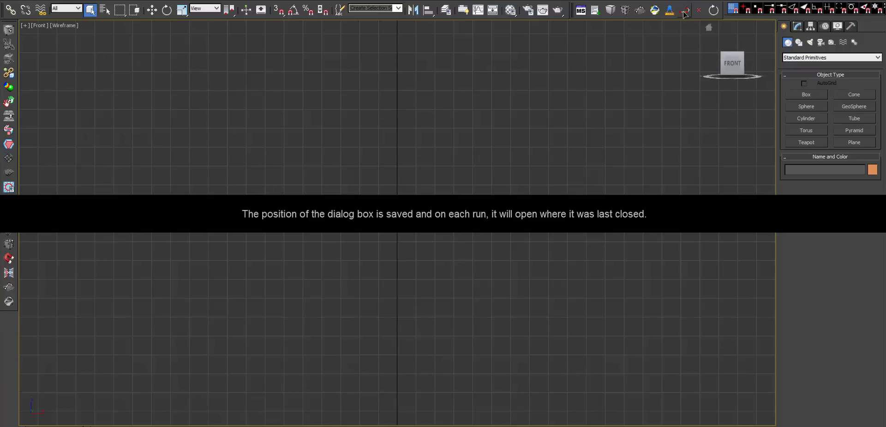
left_click(686, 12)
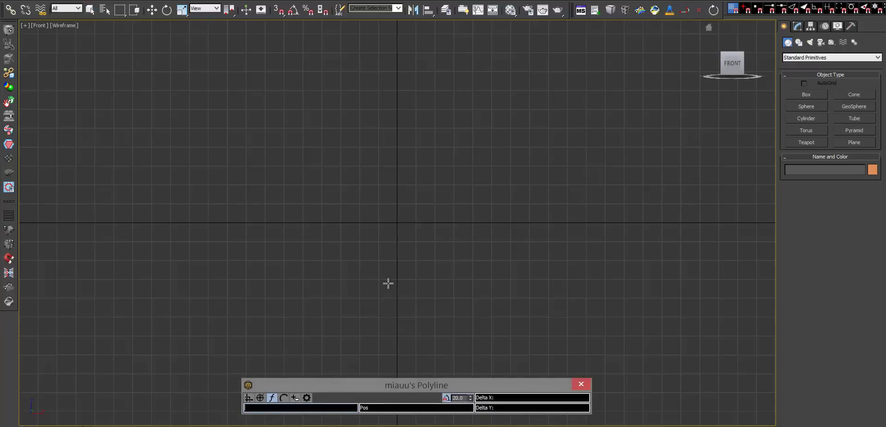
Start Shape001 with a left wall rising to a peaked roof and its right slope
left_click(285, 281)
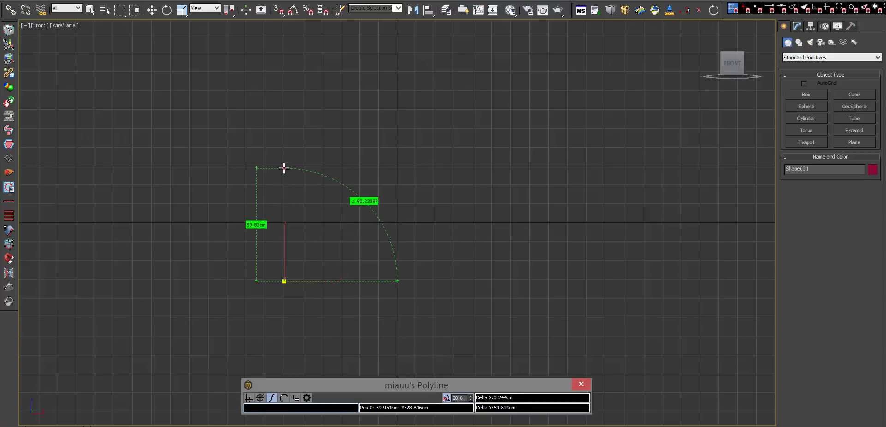
left_click(284, 169)
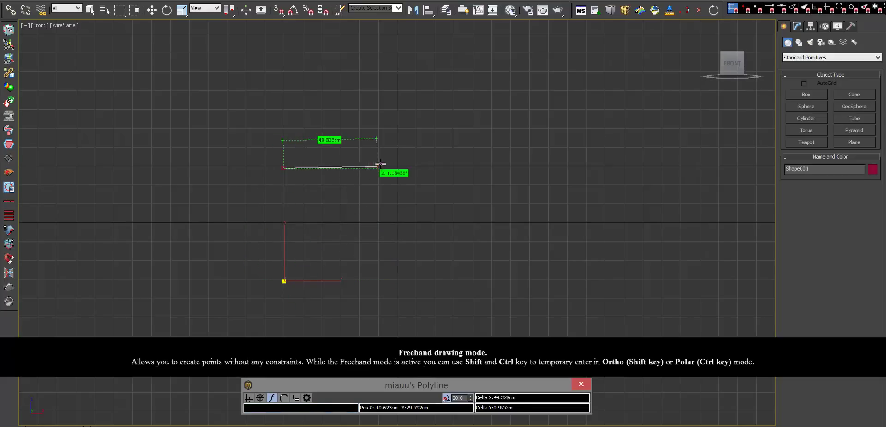
left_click(379, 125)
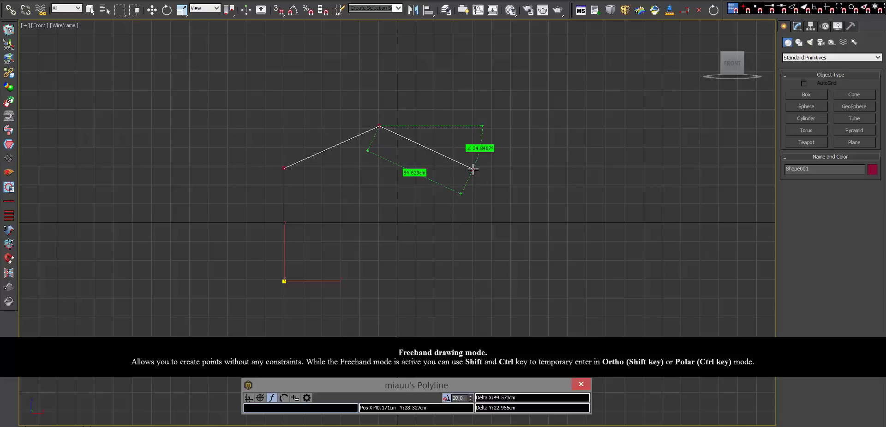
left_click(473, 169)
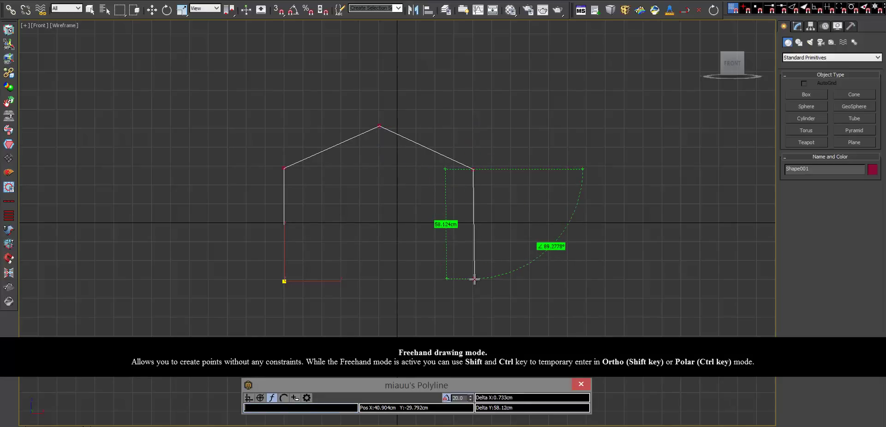
Add the ortho right wall and box, with a 40° polar-snapped corner down to the baseline
key("shift")
left_click(474, 280)
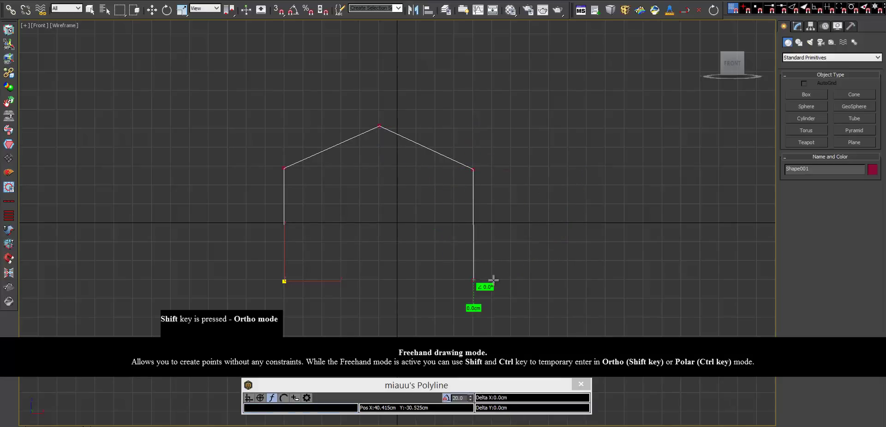
left_click(546, 280, "shift")
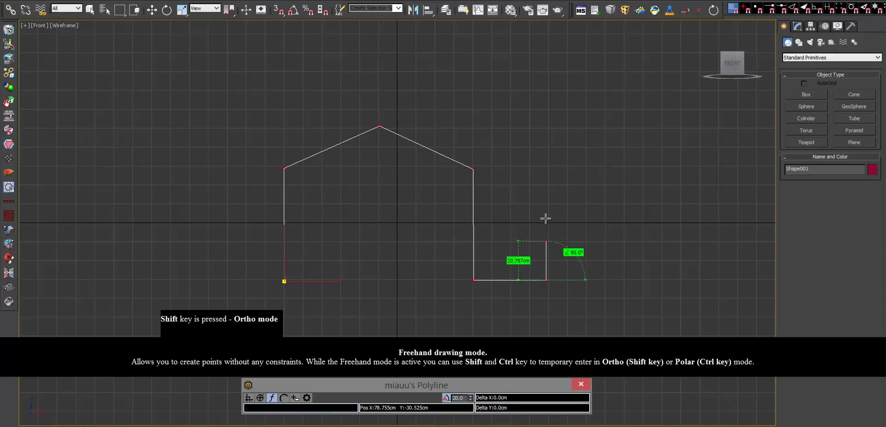
left_click(546, 189, "shift")
key("ctrl")
left_click(604, 186, "ctrl")
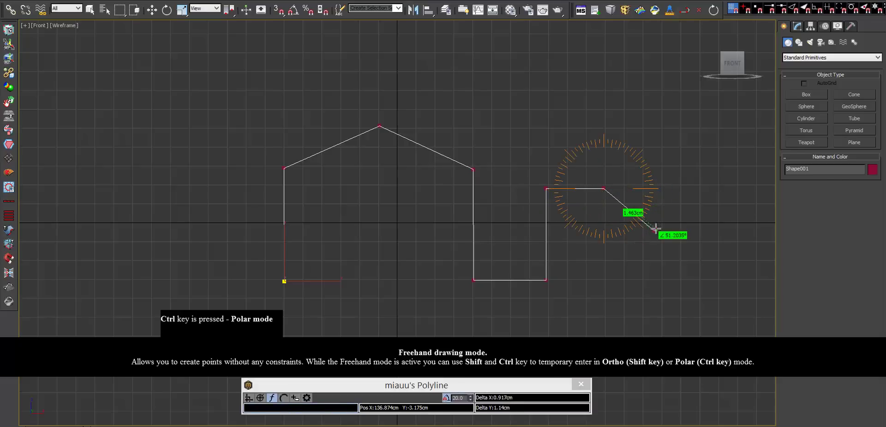
left_click(654, 231, "ctrl")
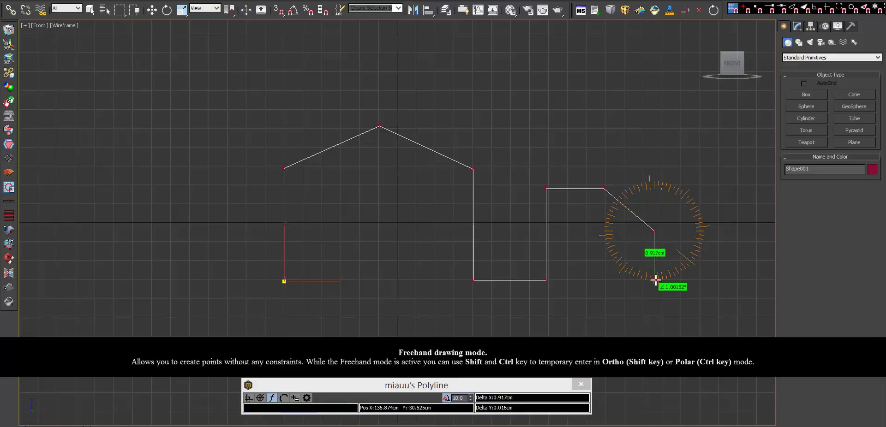
left_click(654, 280)
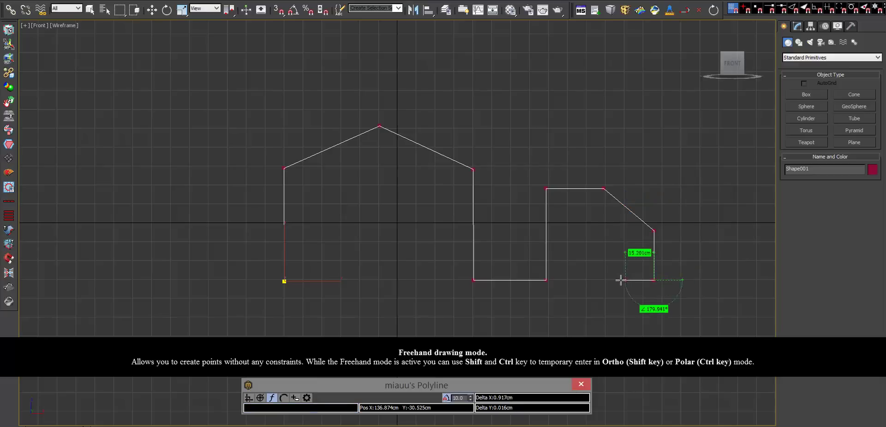
Draw stepped horizontal and vertical segments running left below the house's baseline
left_click(588, 279)
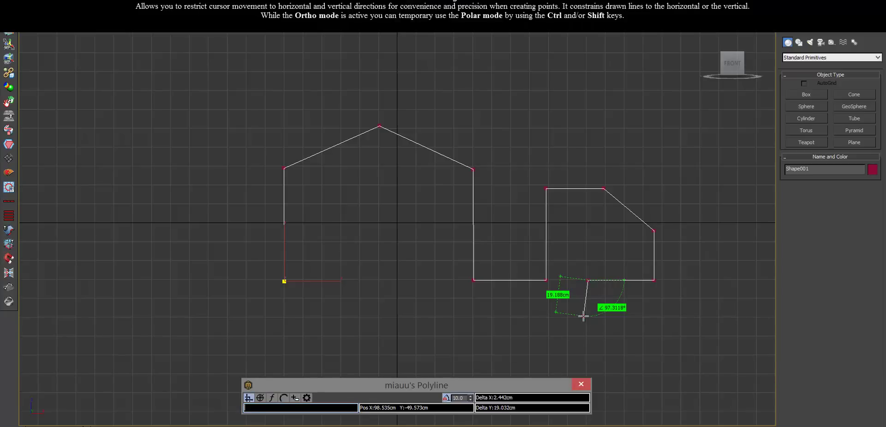
left_click(588, 337)
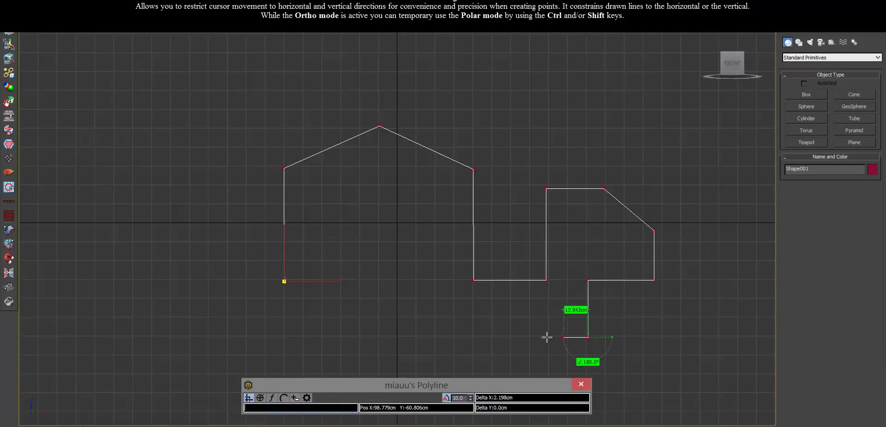
left_click(416, 336)
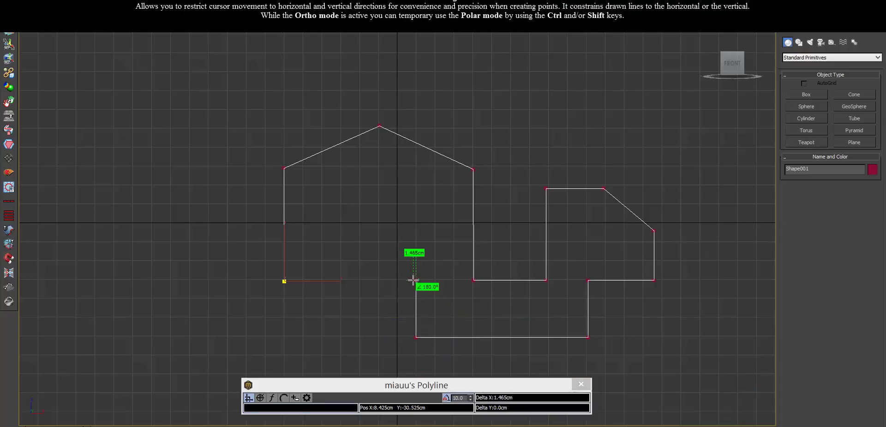
left_click(413, 280)
left_click(322, 280)
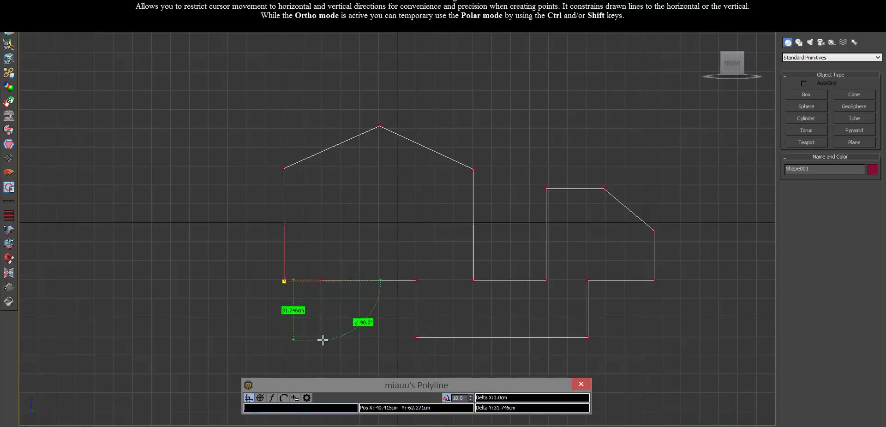
left_click(321, 335)
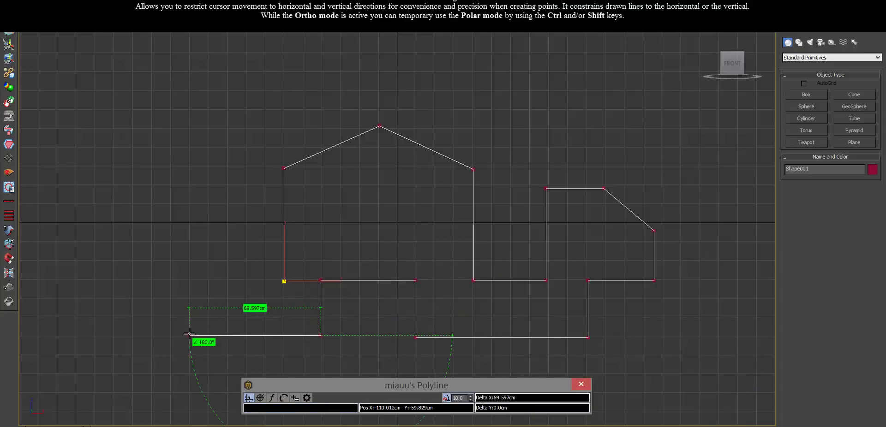
left_click(189, 335)
key("p")
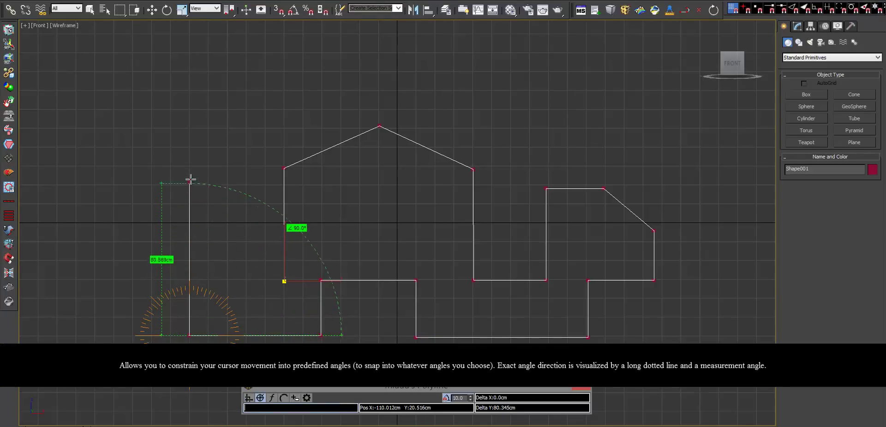
Draw the tall left wall, two 30° roof slopes to a new peak, and a short horizontal ledge
left_click(190, 165)
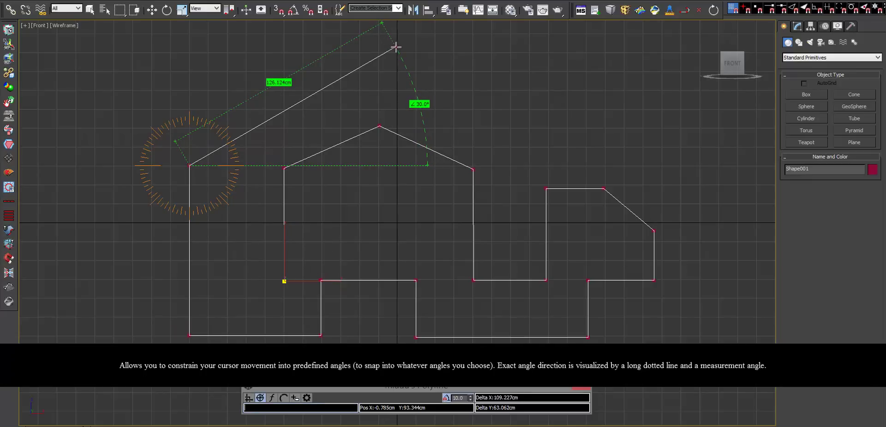
left_click(397, 47)
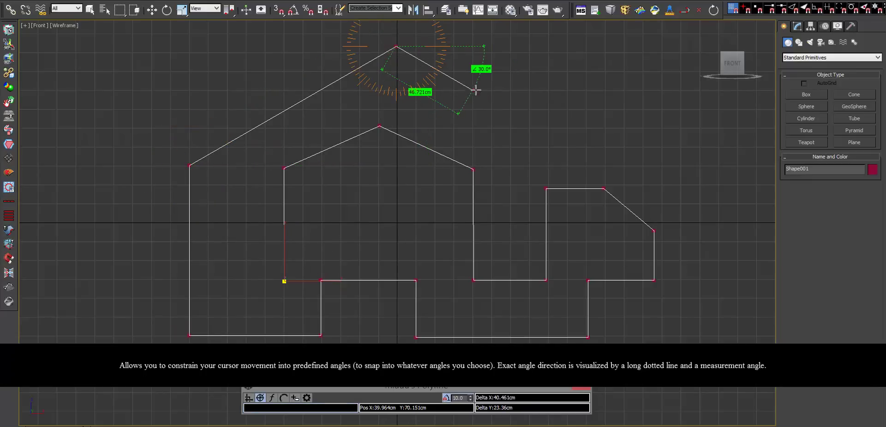
left_click(474, 90)
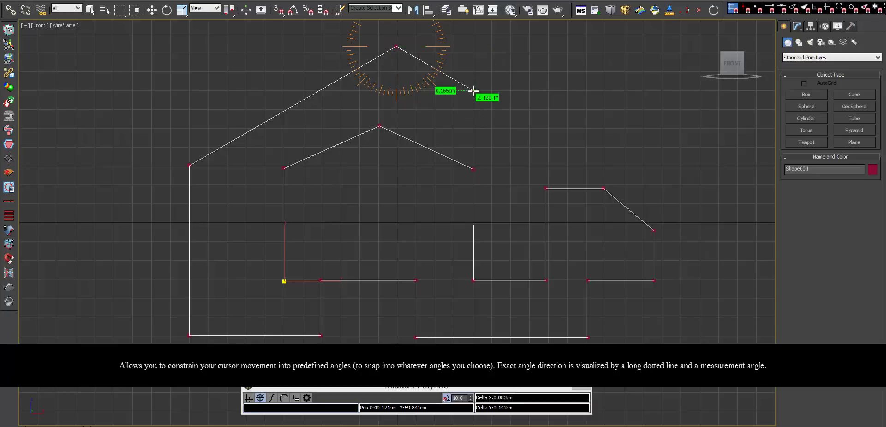
key("ctrl+shift")
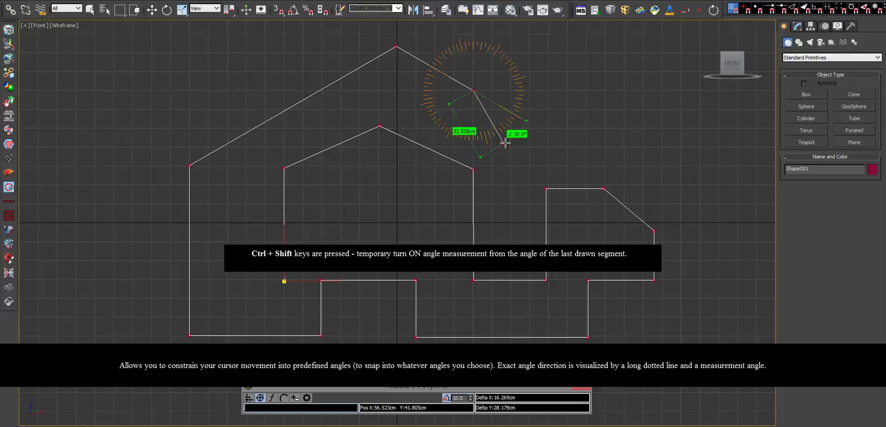
left_click(538, 92)
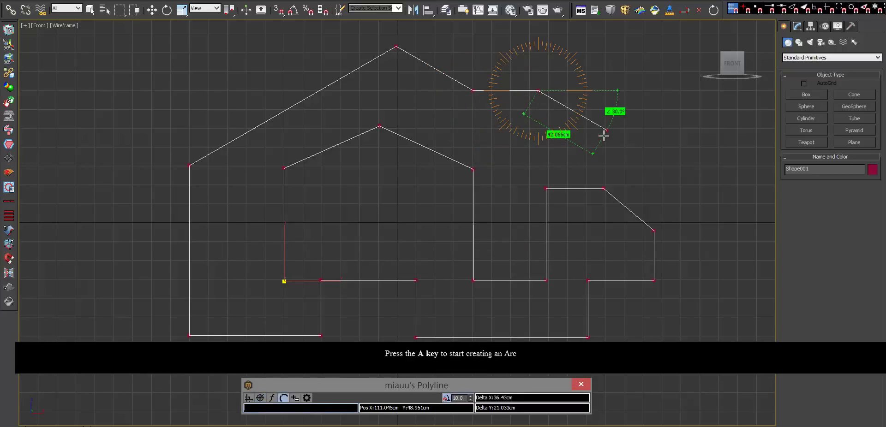
In Arc mode, draw two arcs from the ledge that meet in a pointed downward cusp
key("a")
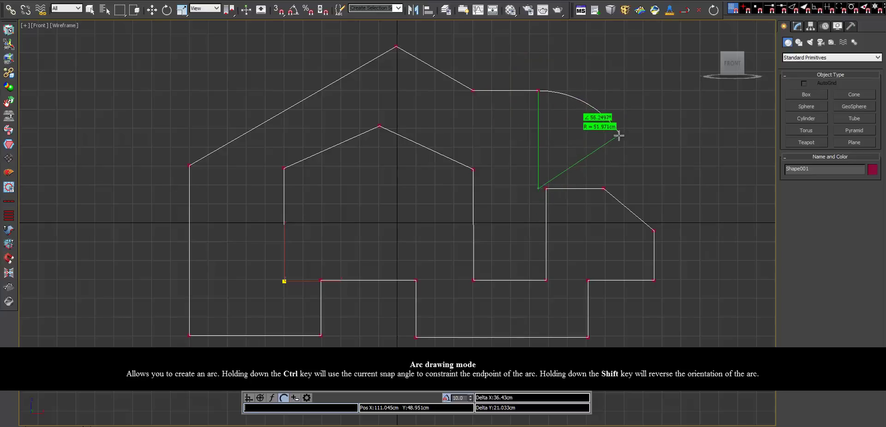
left_click(587, 145)
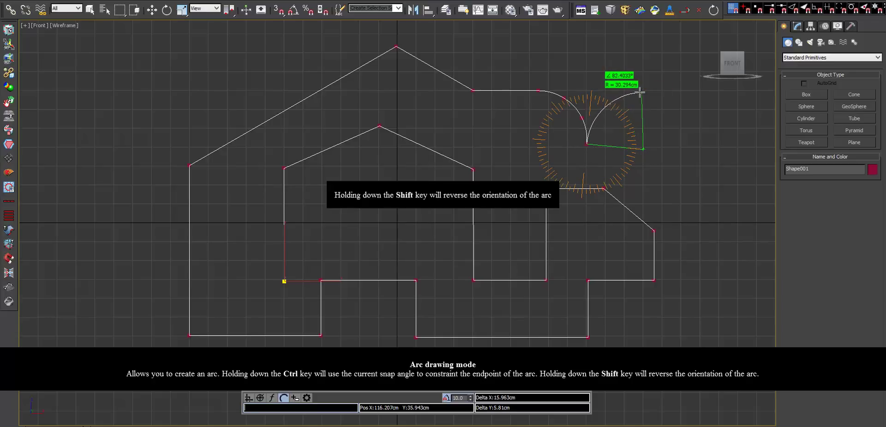
left_click(640, 90)
middle_click_drag(640, 90, 367, 102)
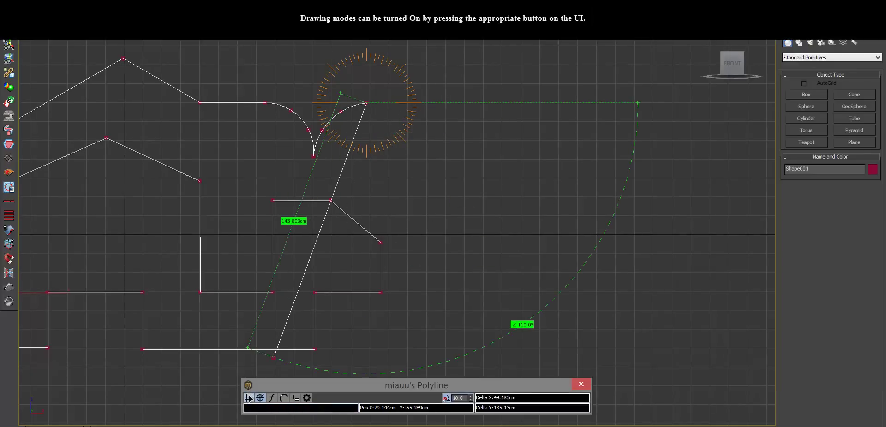
With Ortho on, draw a rectangular step followed by a sloped trapezoid bump
left_click(249, 397)
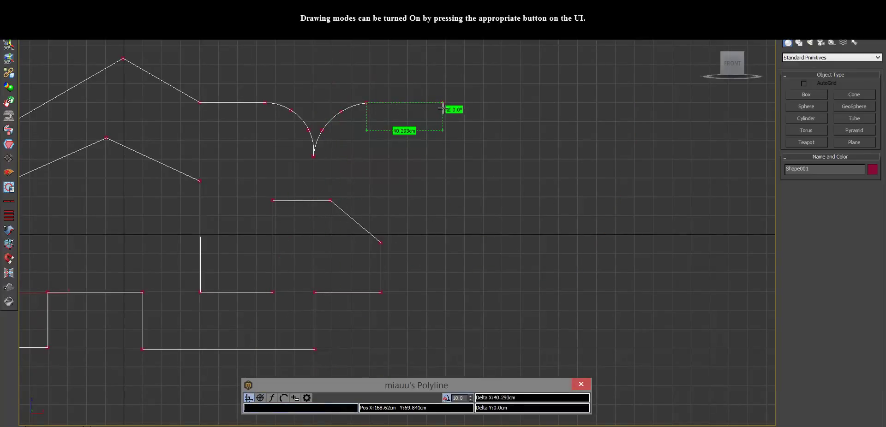
left_click(443, 171)
left_click(493, 171)
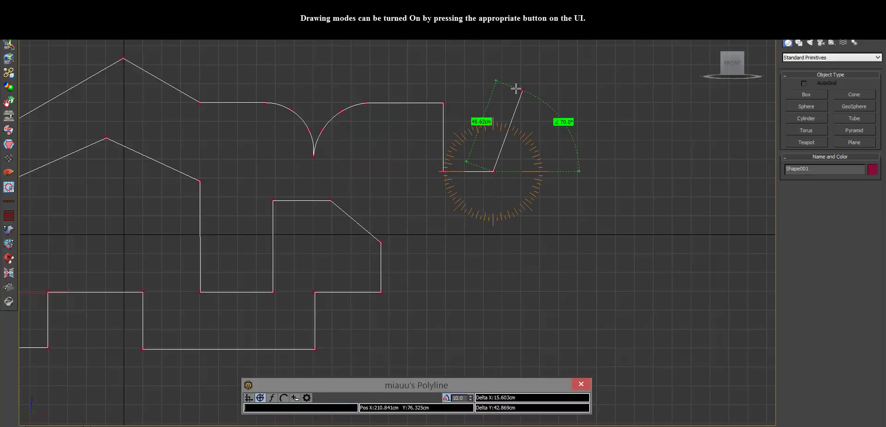
left_click(522, 90)
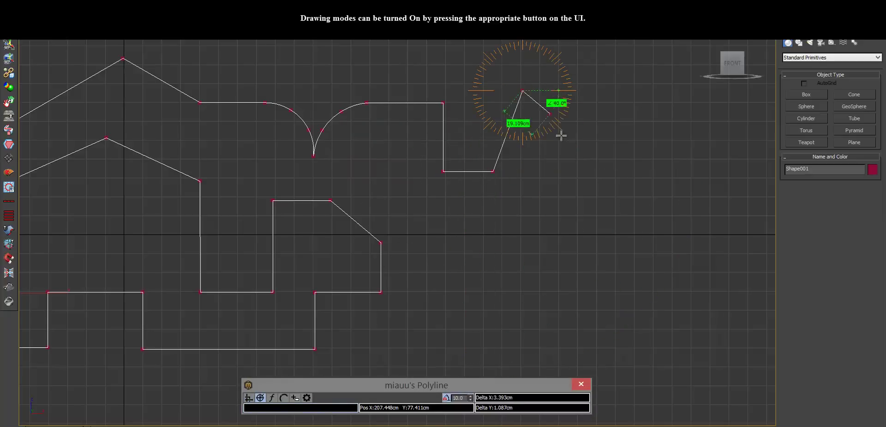
left_click(593, 91)
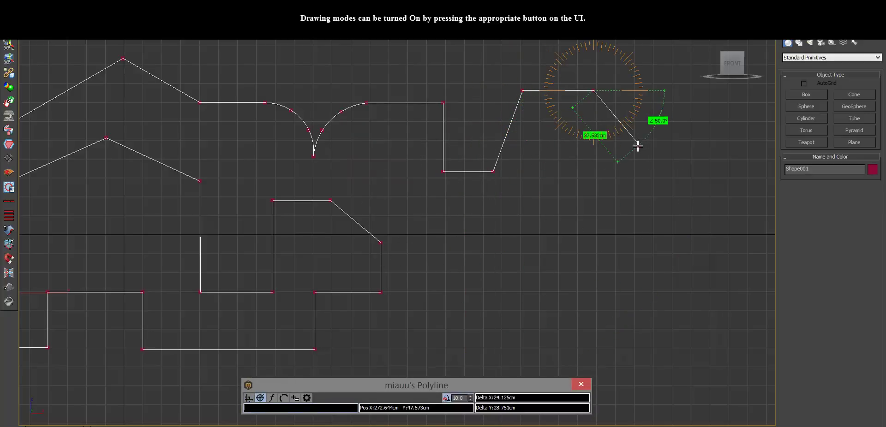
left_click(623, 179)
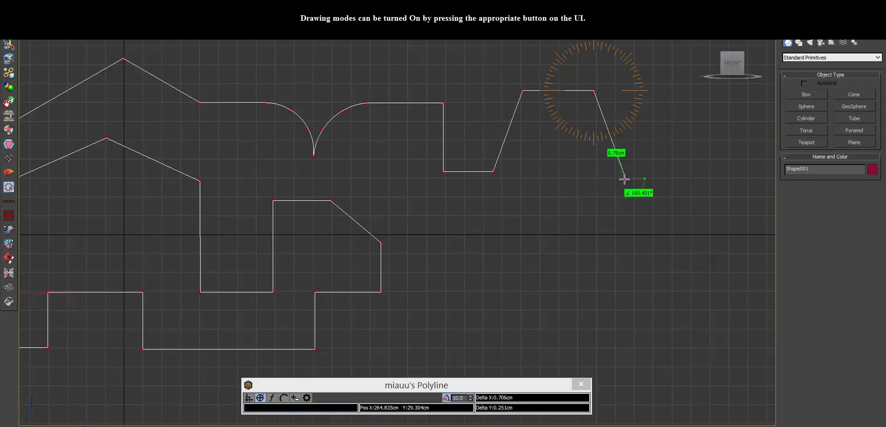
Add a snapped rounded arc turning back left, then a straight segment
left_click(283, 398)
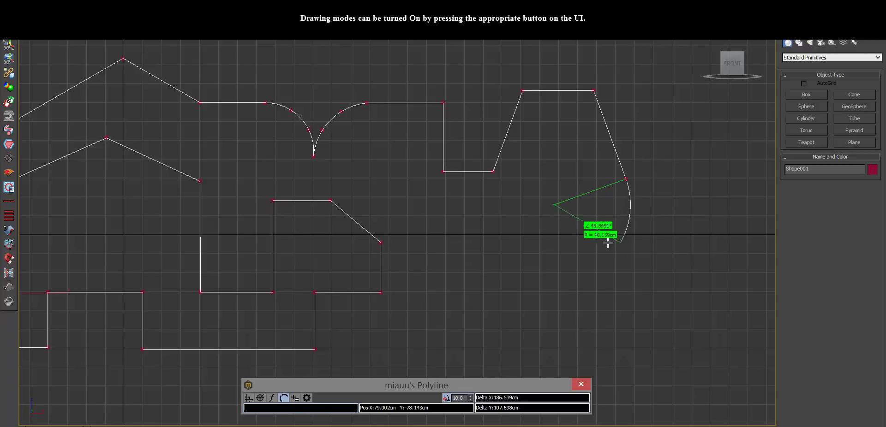
key("shift")
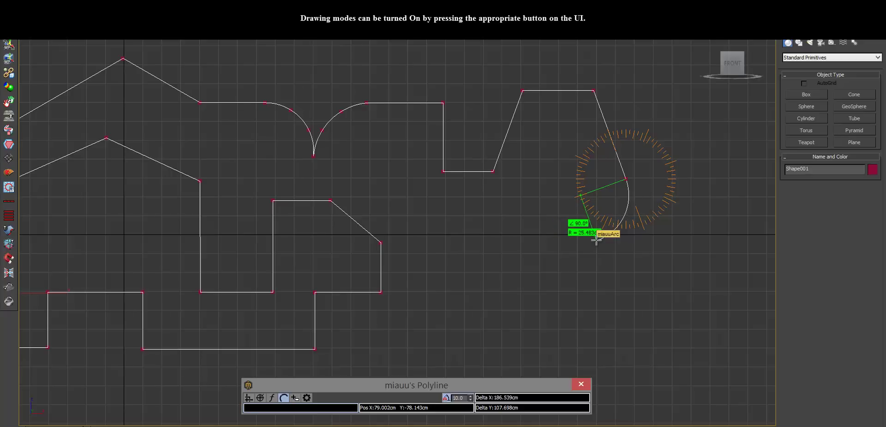
left_click(596, 239)
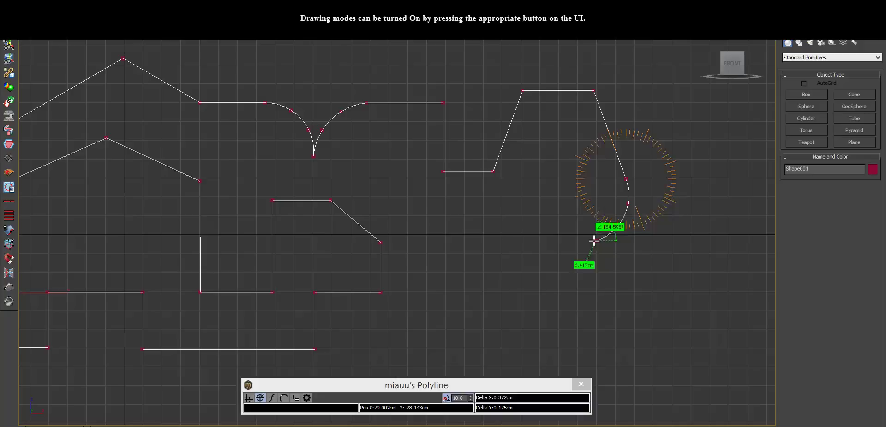
left_click(507, 273)
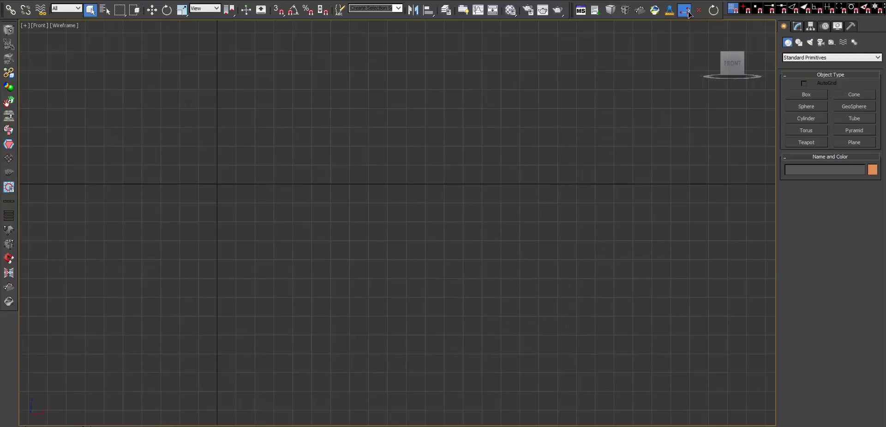
Reopen miauu's Polyline, move its dialog aside and show its settings
left_click(685, 10)
left_click_drag(364, 316, 346, 322)
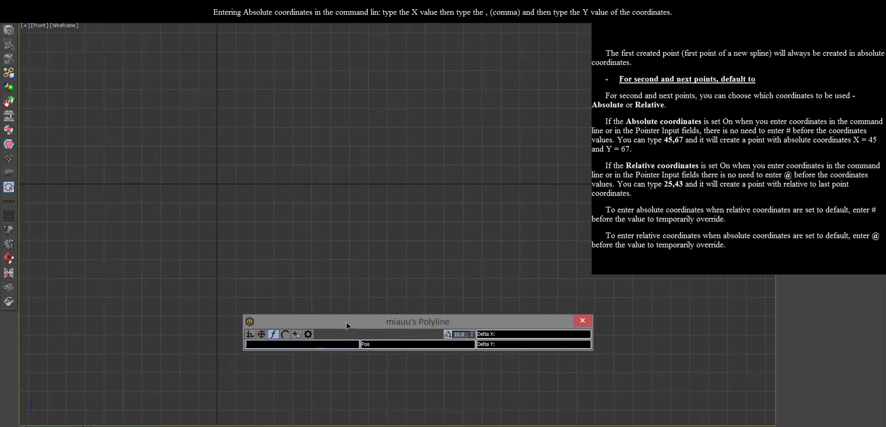
left_click(308, 334)
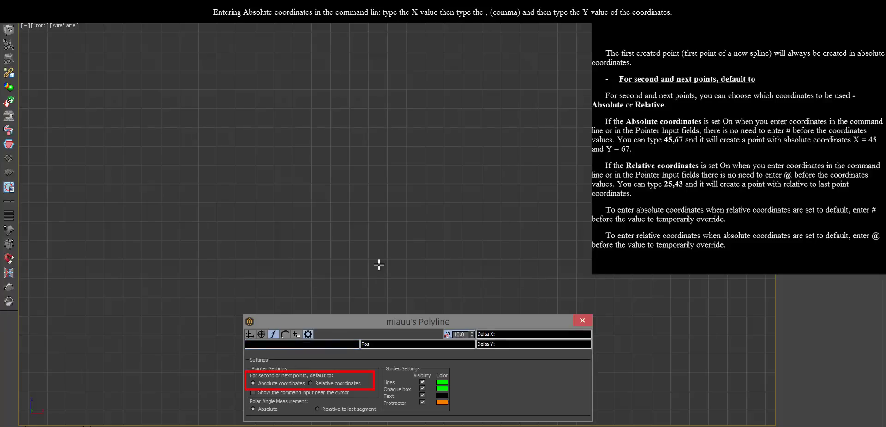
key("Return")
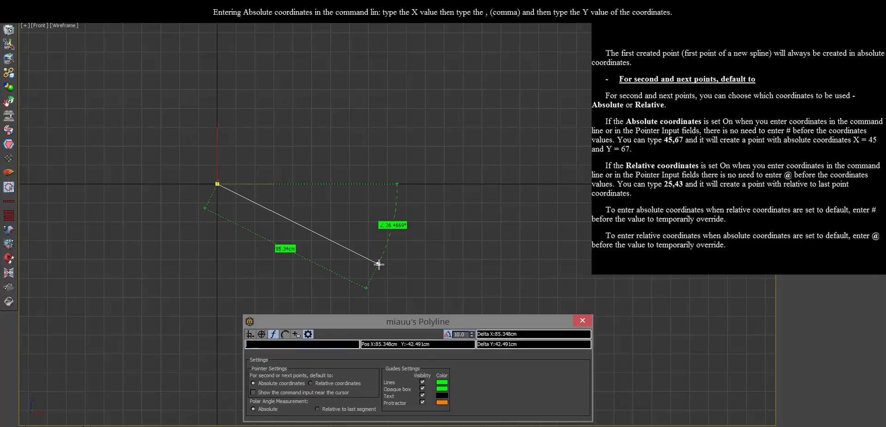
key("Return")
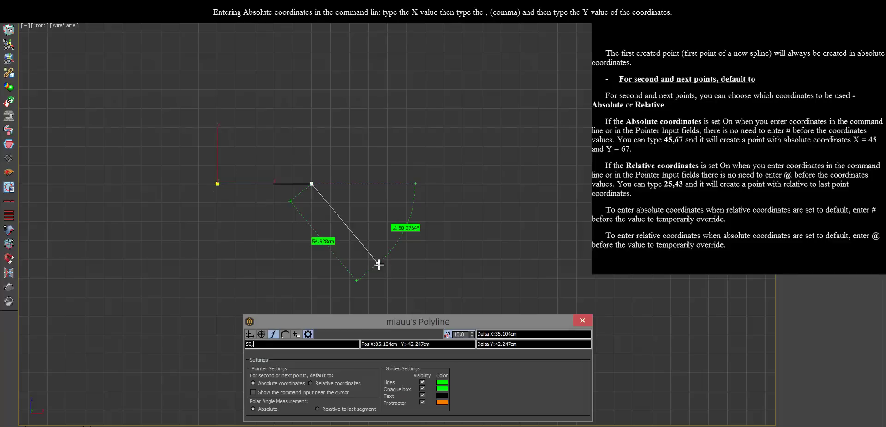
type("50")
key("Return")
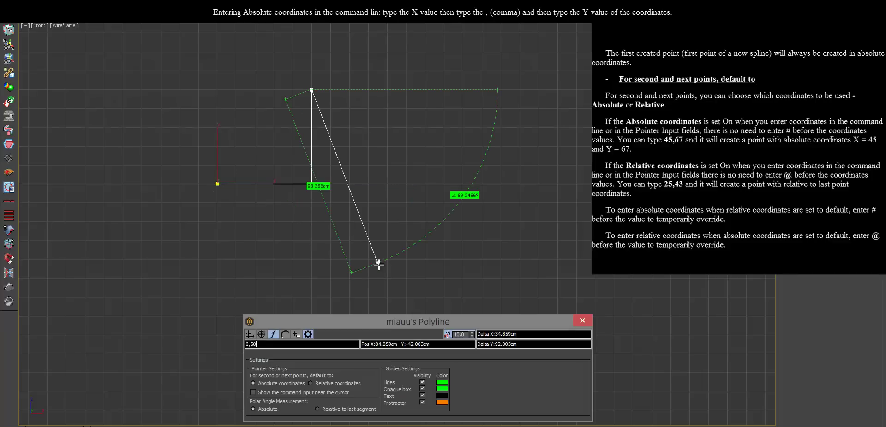
key("Return")
key("Return")
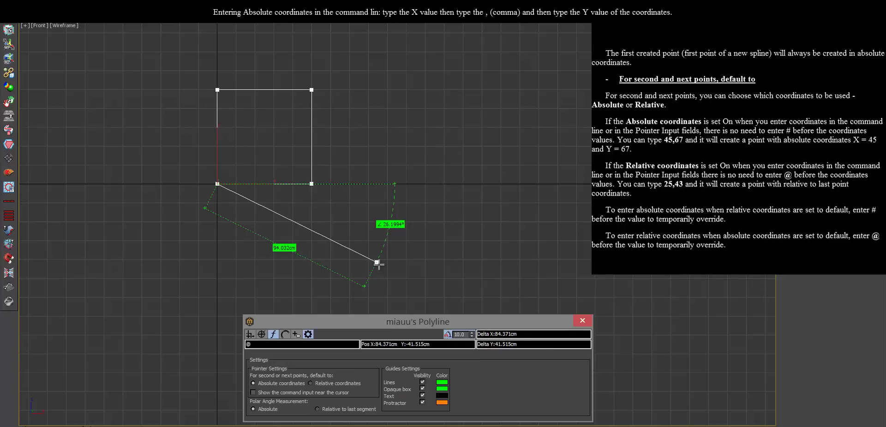
type("0,5")
key("Return")
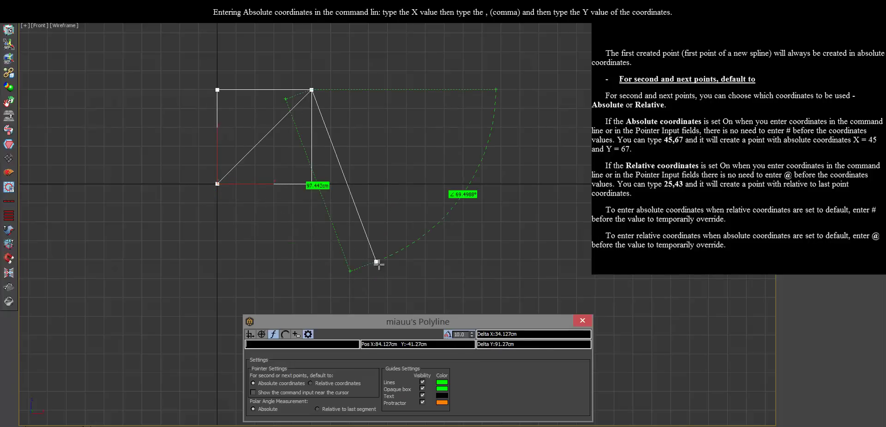
middle_click_drag(400, 124, 403, 167)
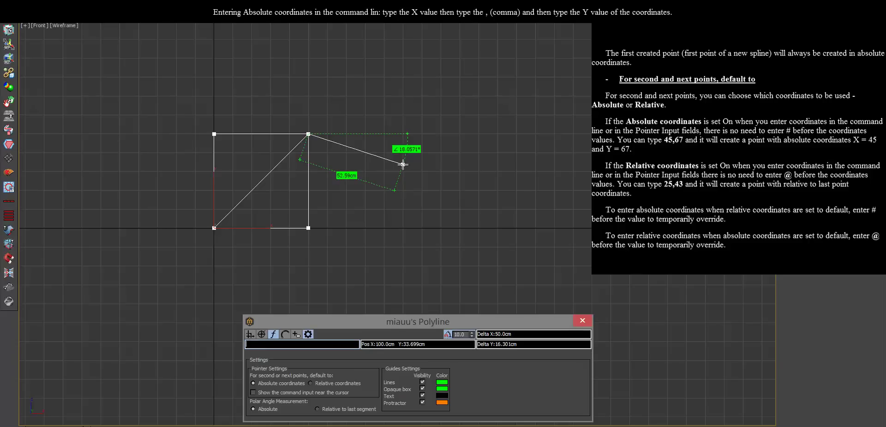
Switch Polyline to relative coordinates, add points 50,0 and 0,50, and delete a 0,-50 knot
left_click(330, 384)
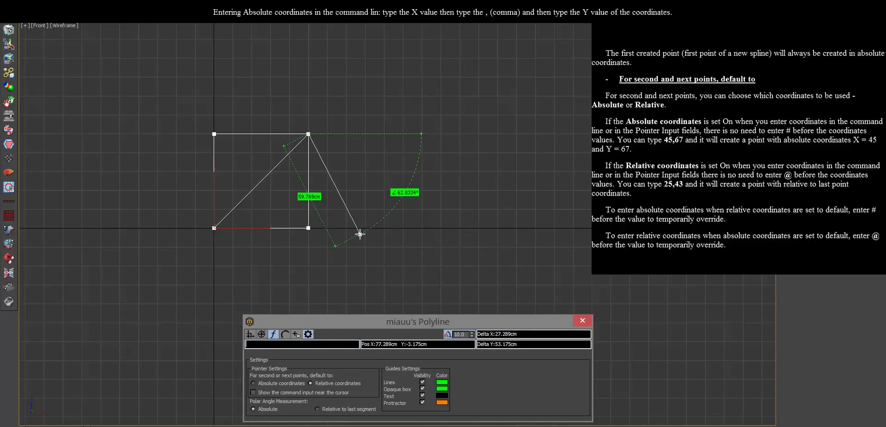
key("Return")
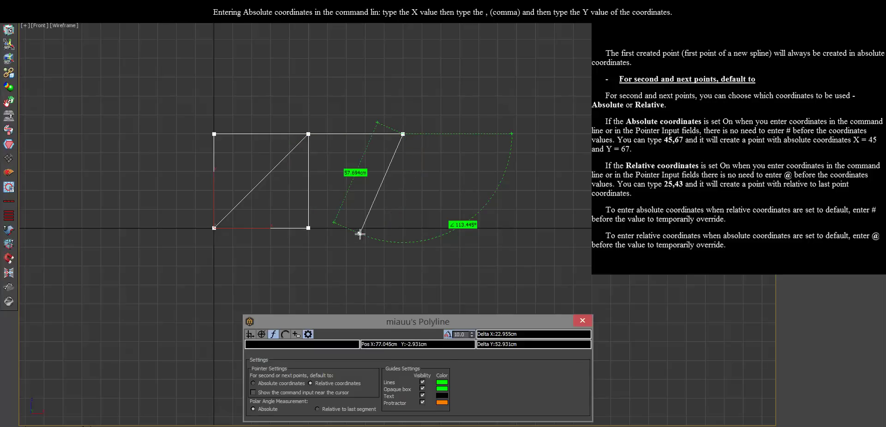
type("0,5")
key("Return")
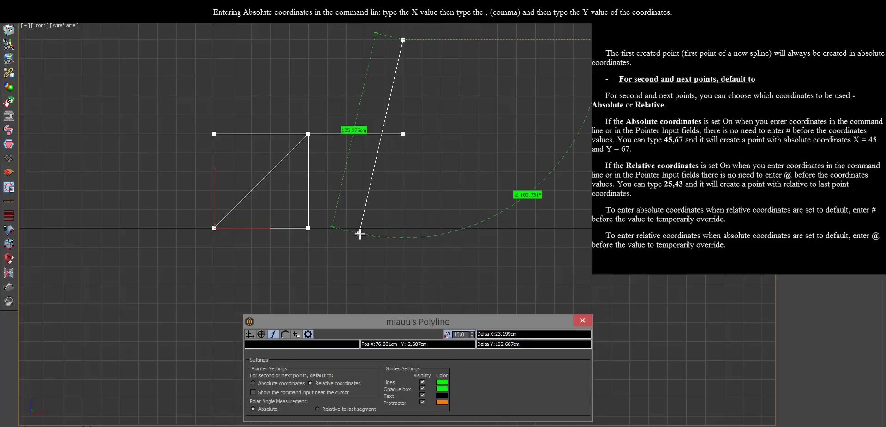
middle_click_drag(360, 235, 421, 222)
type("0,-50")
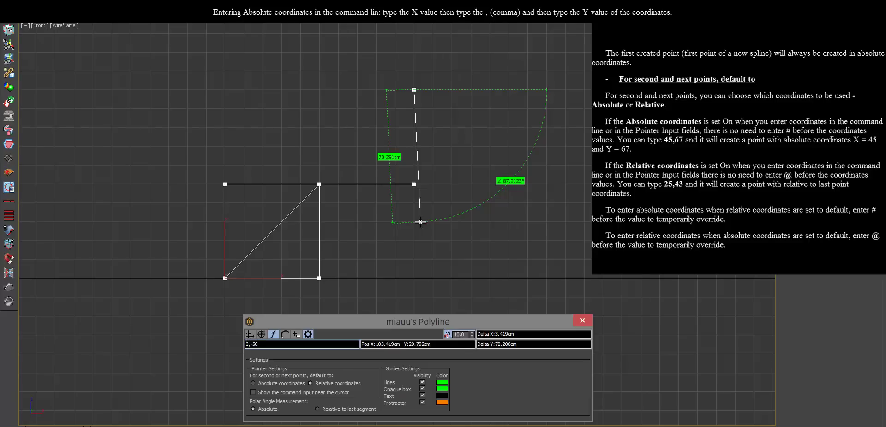
key("Return")
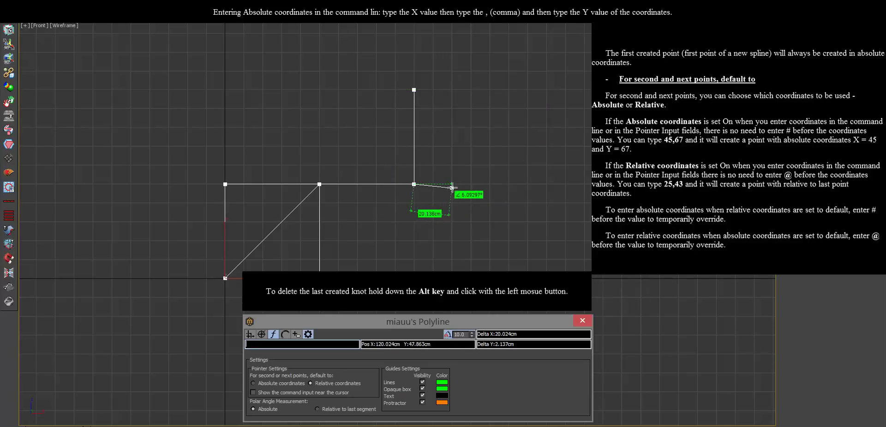
left_click(385, 119, "alt")
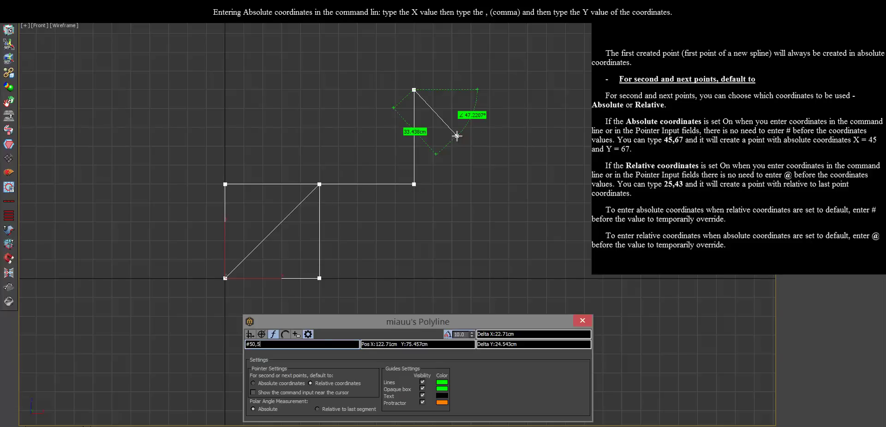
Add 50-unit points up and right to form a second 50 cm square above-right of the first
key("Return")
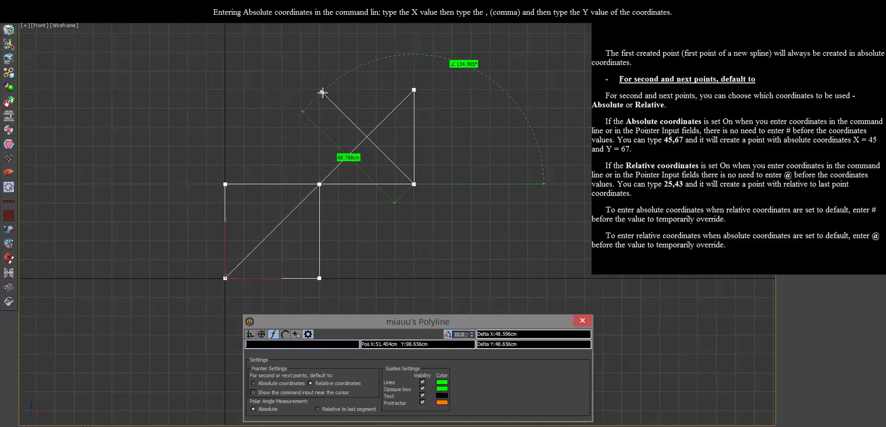
key("Return")
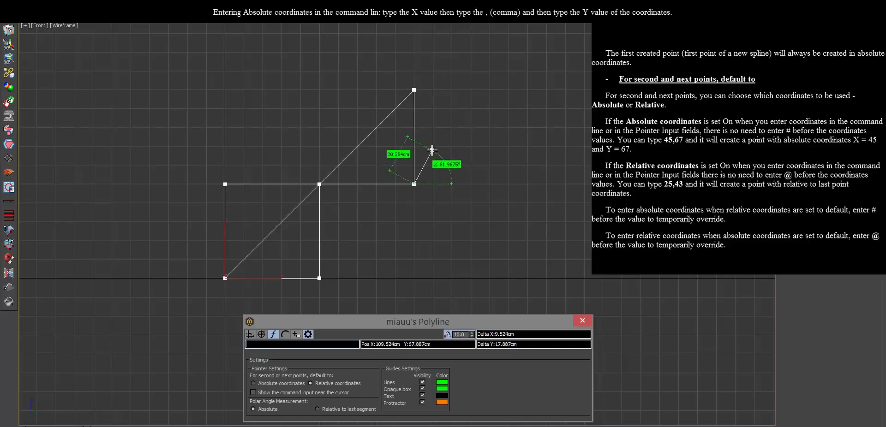
left_click(319, 184)
type("0,5")
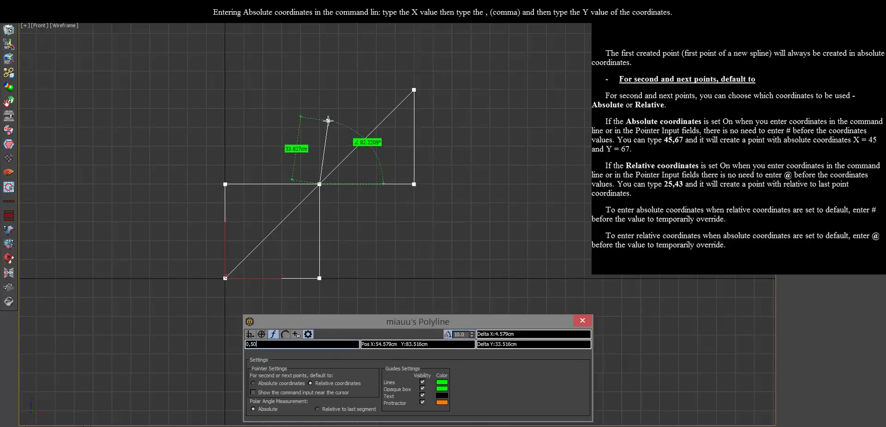
key("Return")
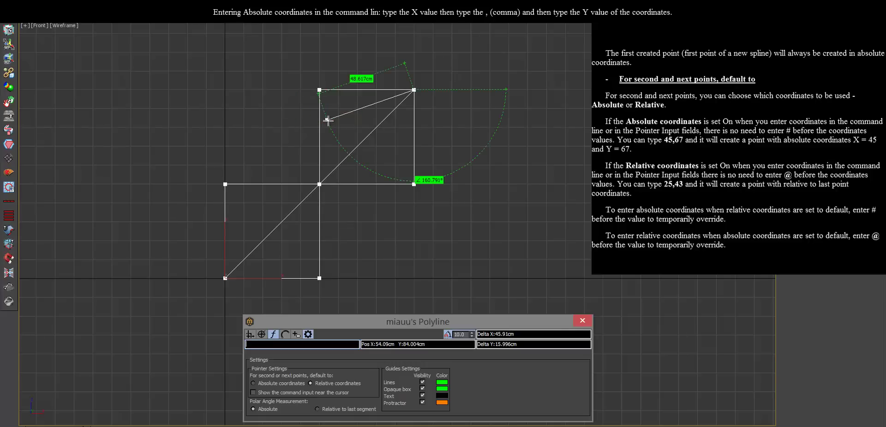
key("Return")
middle_click_drag(493, 96, 331, 174)
type("s5")
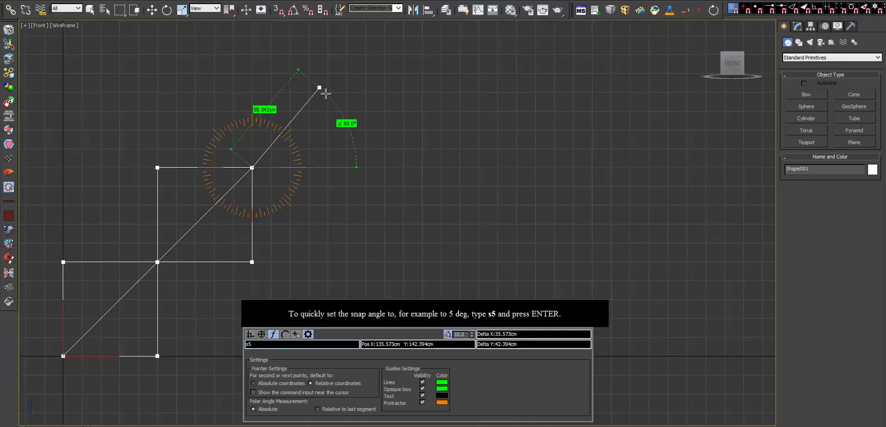
Set the angle snap to 5° and add an 80-unit segment toward the pointer
key("Return")
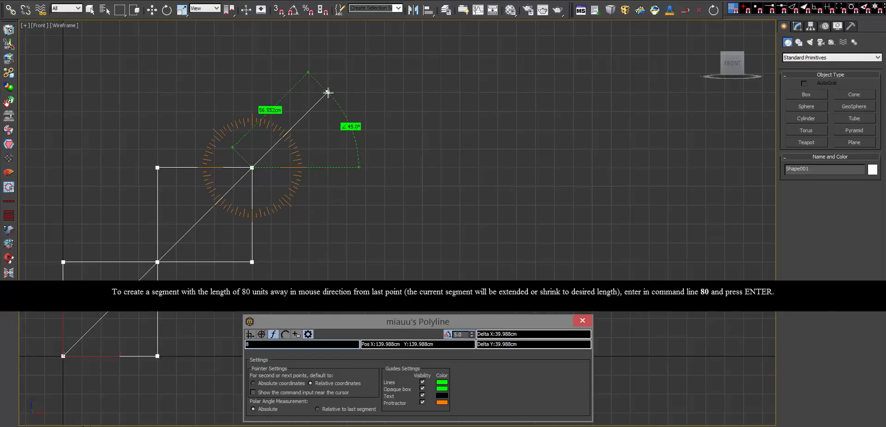
type("0")
key("Return")
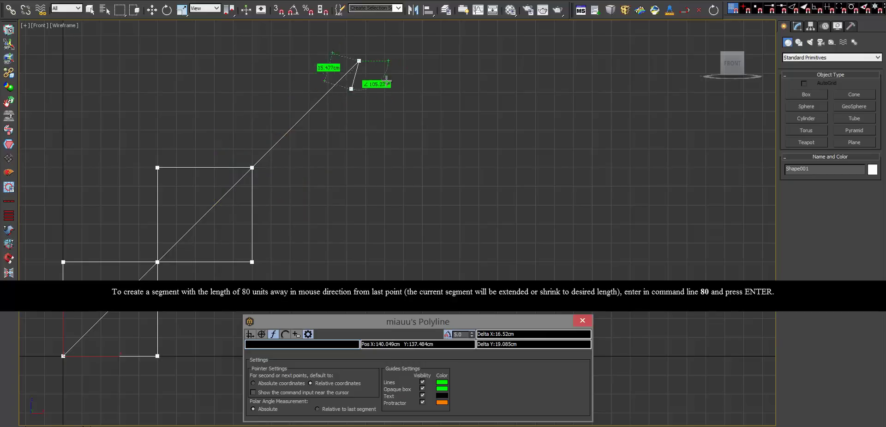
middle_click_drag(386, 82, 317, 126)
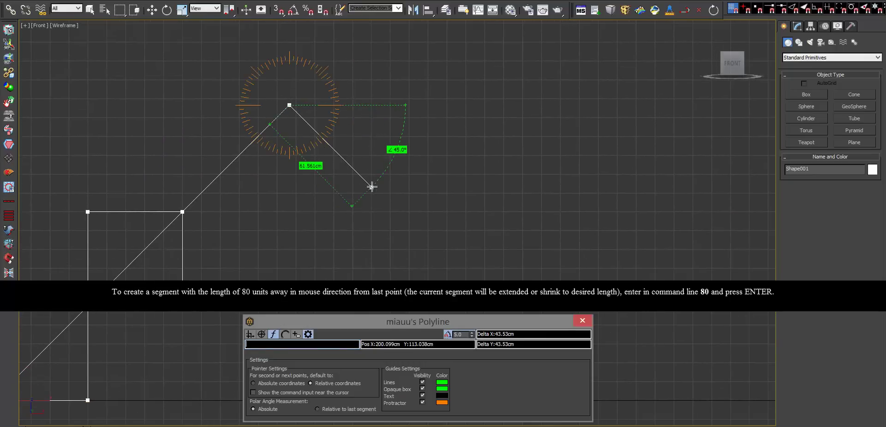
Replace a trial 50-unit segment with an 80-unit segment sloping down at 45°
type("50")
key("Return")
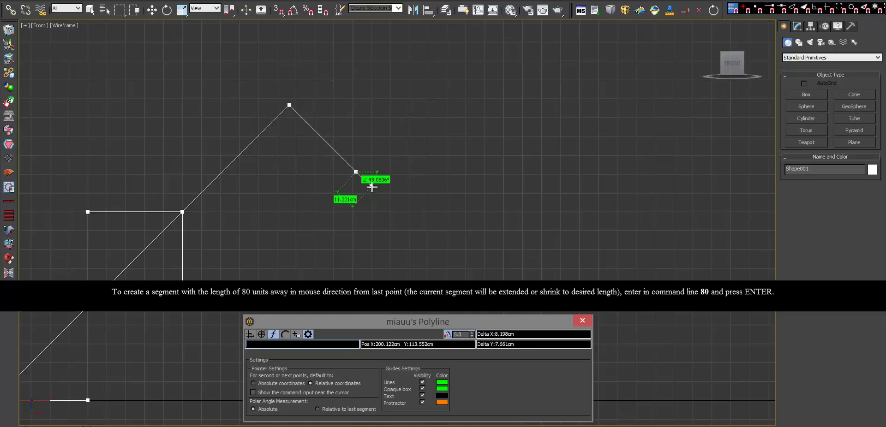
key("BackSpace")
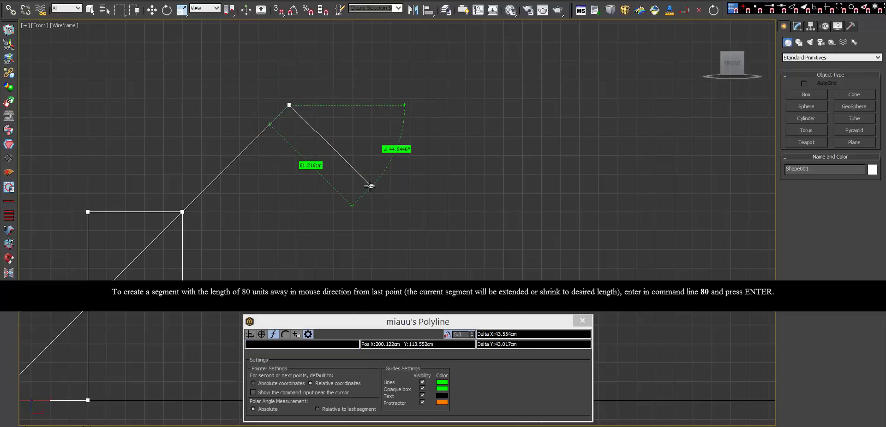
key("shift")
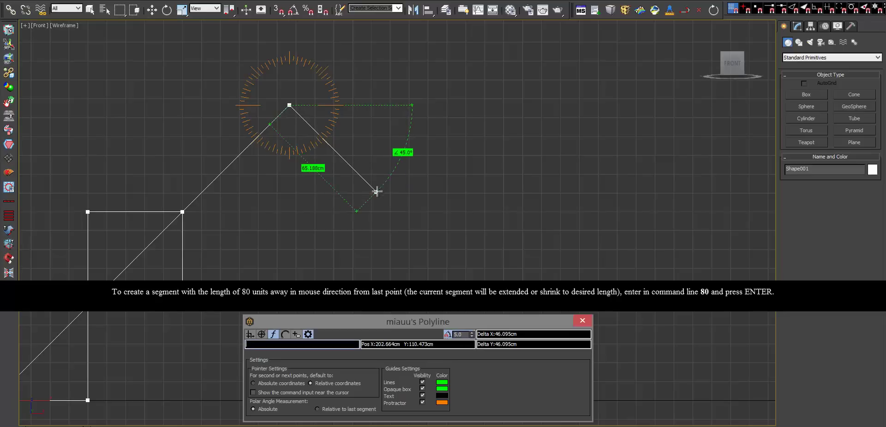
type("80")
key("Return")
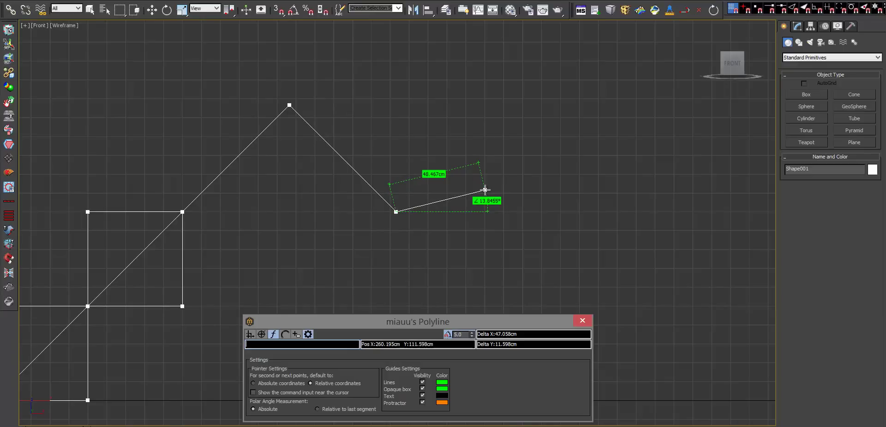
Add a horizontal segment constrained with Shift after the downward slope
key("shift")
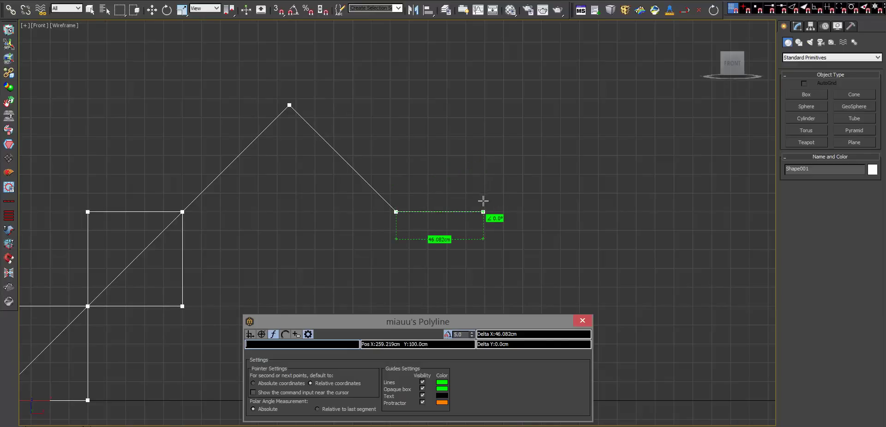
left_click(488, 200)
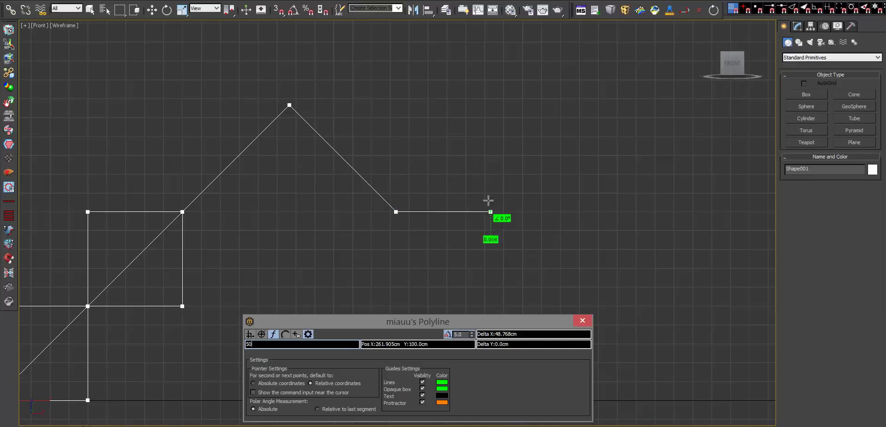
middle_click_drag(435, 174, 225, 154)
type("<45")
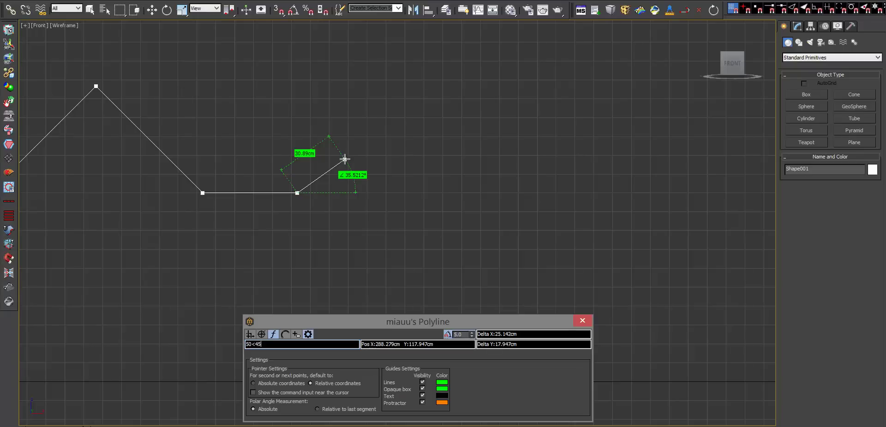
Add three 50-unit segments at 45°, 0° and 45°
key("Return")
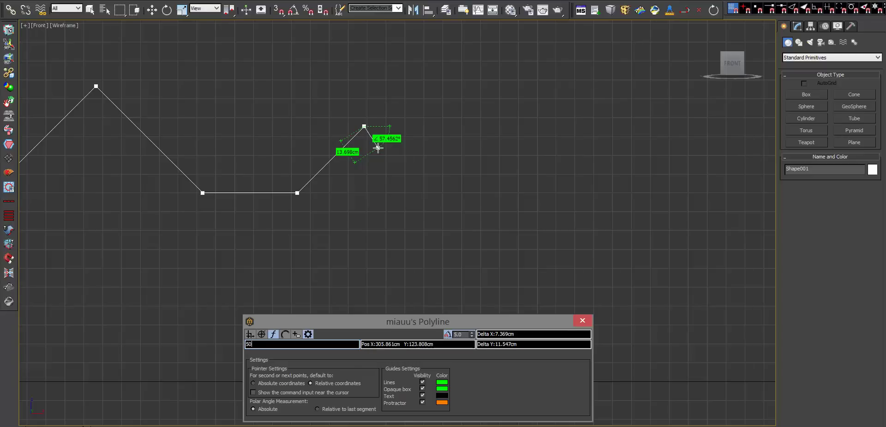
type("<0")
key("Return")
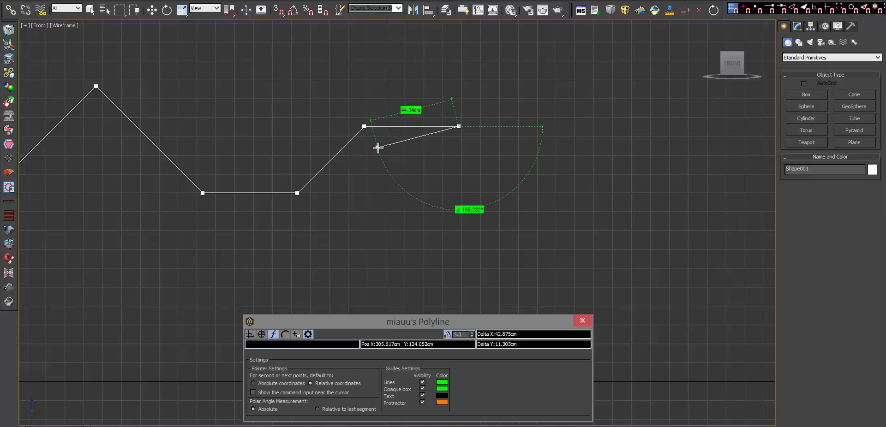
type("50<")
key("Return")
key("i")
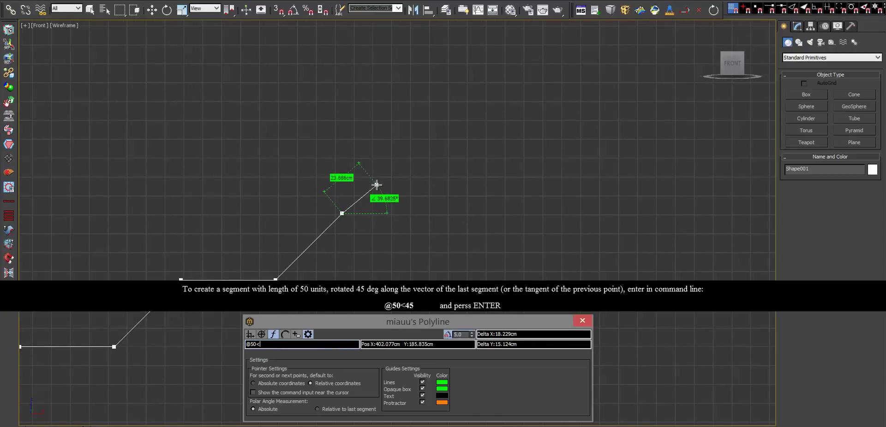
key("Return")
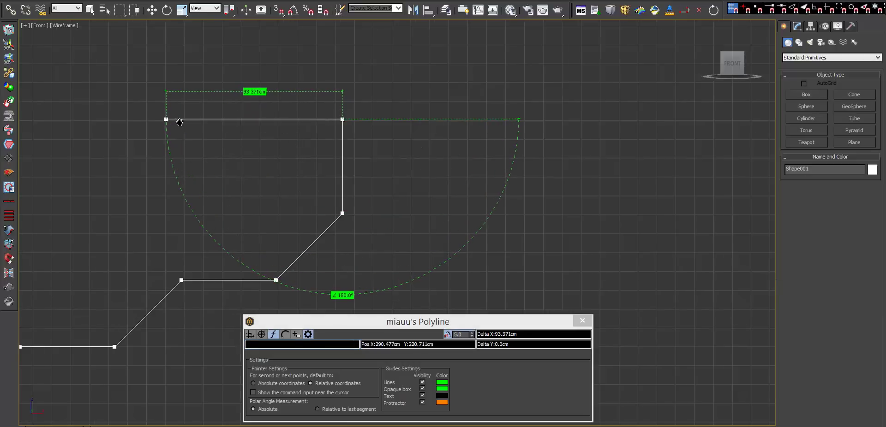
middle_click_drag(166, 120, 457, 109)
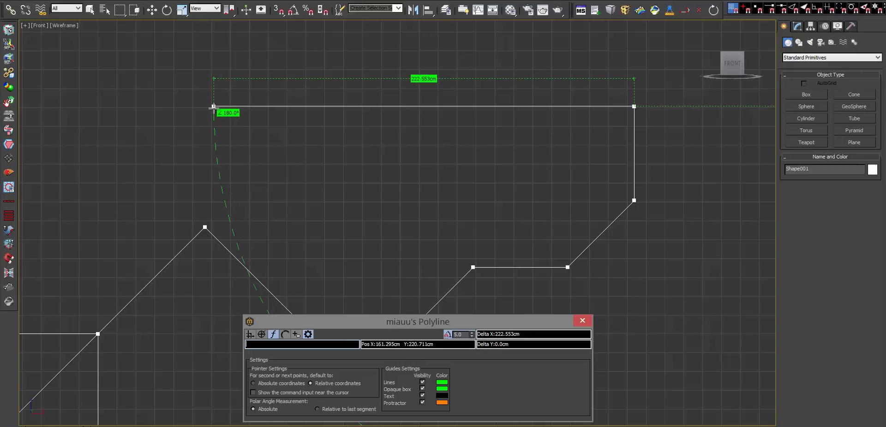
left_click(218, 107)
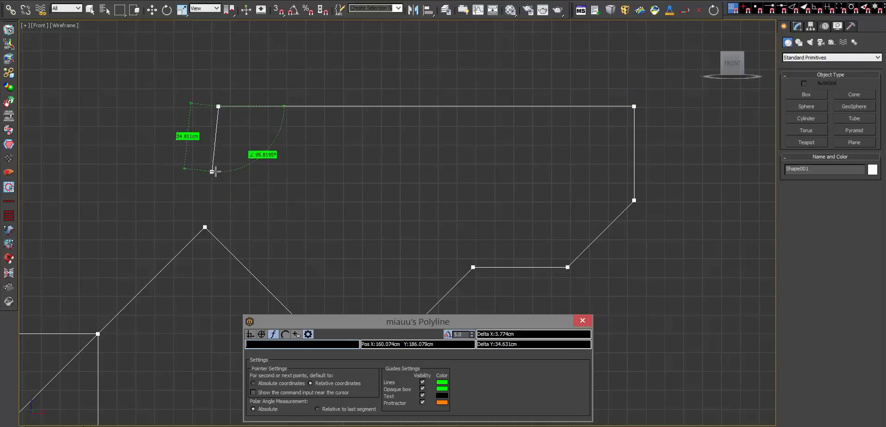
Frame the whole outline in the Front viewport and enable Polyline's Dynamic Input
middle_click_drag(225, 174, 224, 107)
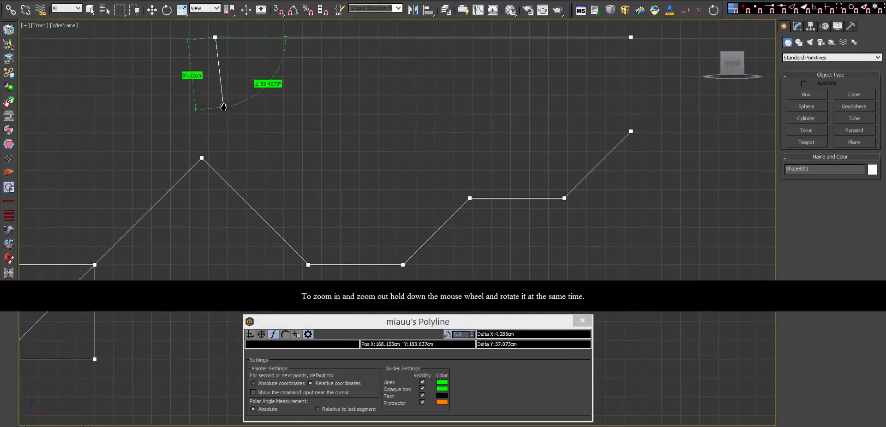
scroll(223, 107, "down", 2)
scroll(225, 108, "down", 1)
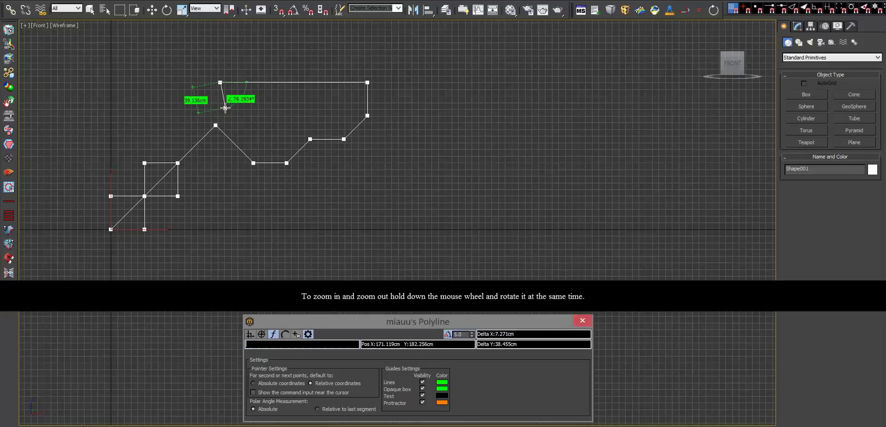
middle_click_drag(225, 109, 230, 142)
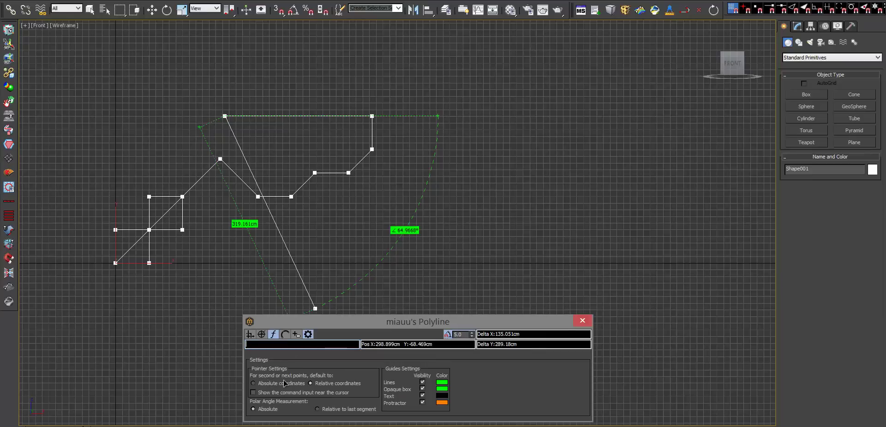
left_click(296, 338)
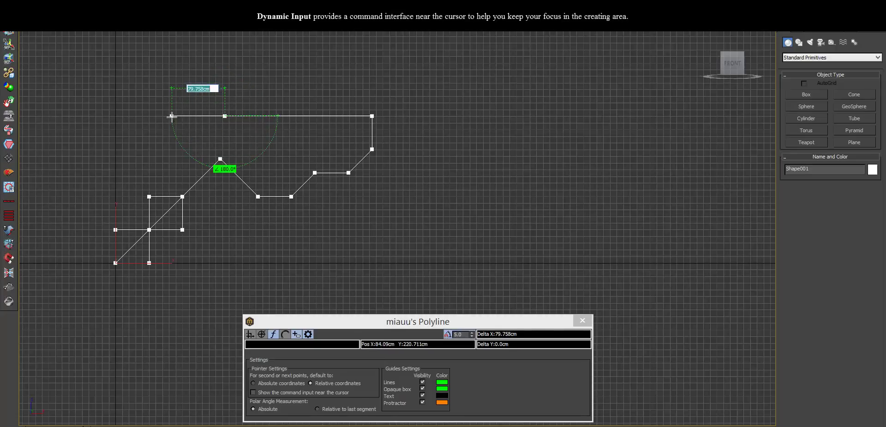
Finish the short horizontal segment and add a 50-unit segment straight down
left_click(171, 116)
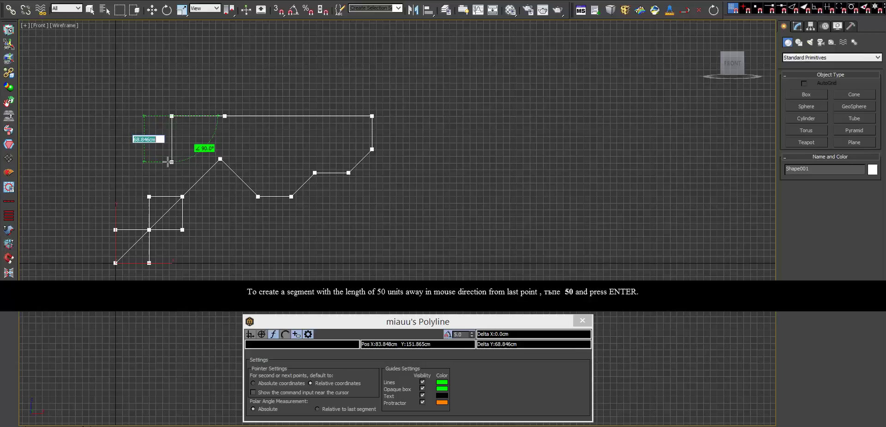
type("50")
key("Return")
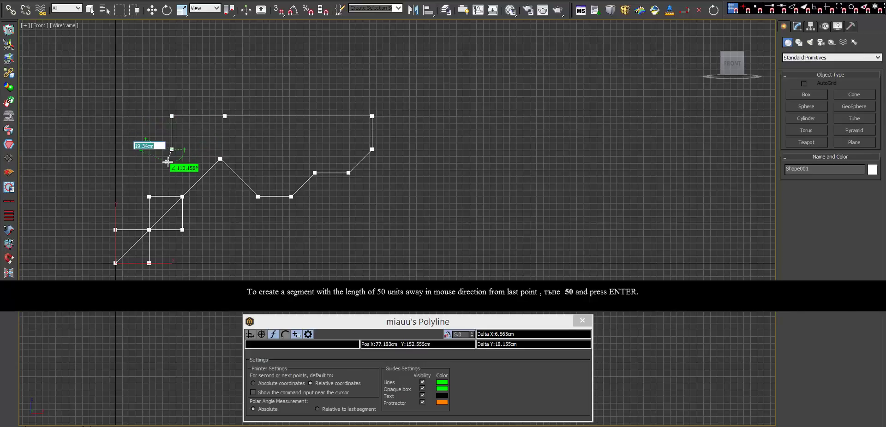
mouse_move(168, 162)
middle_mouse_down()
mouse_move(305, 178)
mouse_move(276, 171)
middle_mouse_up()
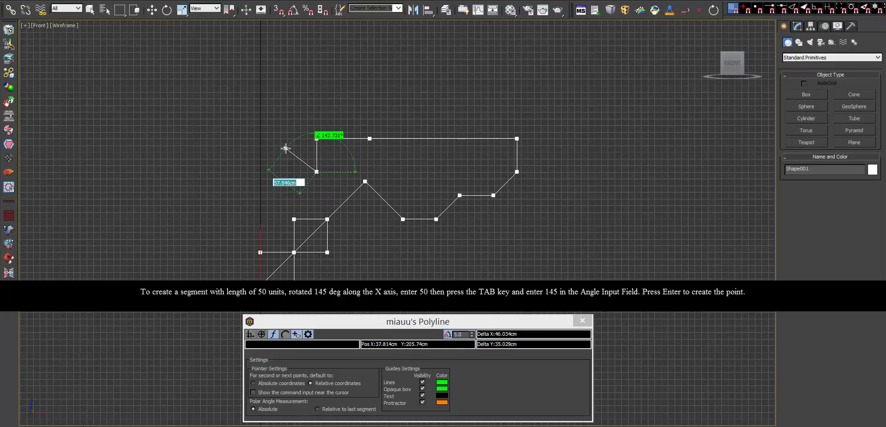
Add a 50-unit segment at 145° and a 50-unit segment straight up
type("50")
key("Tab")
type("14")
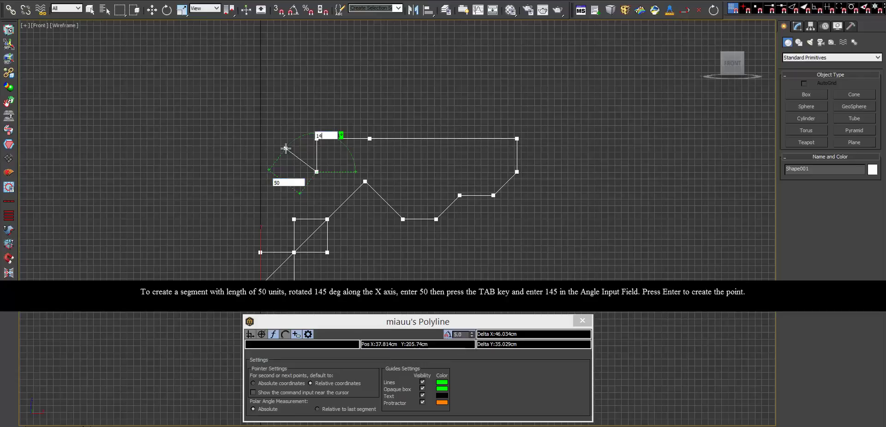
type("5")
key("Return")
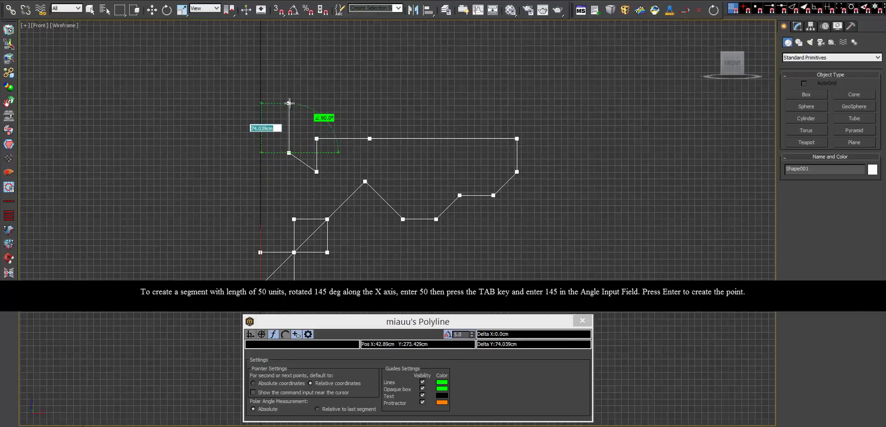
type("50")
key("Return")
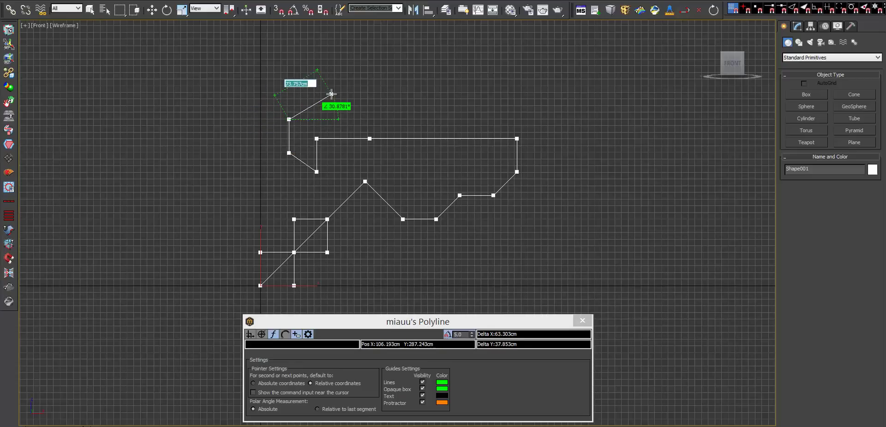
Add three 80-unit segments: one horizontal, then two at 45°
type("80")
key("Tab")
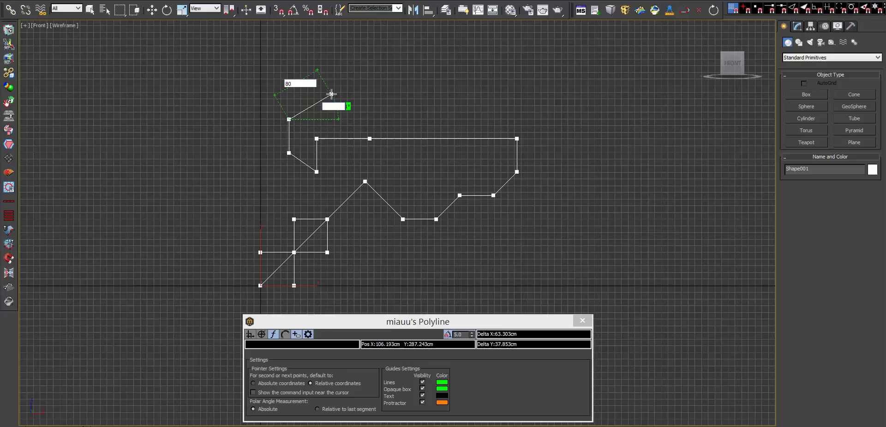
type("0")
key("Return")
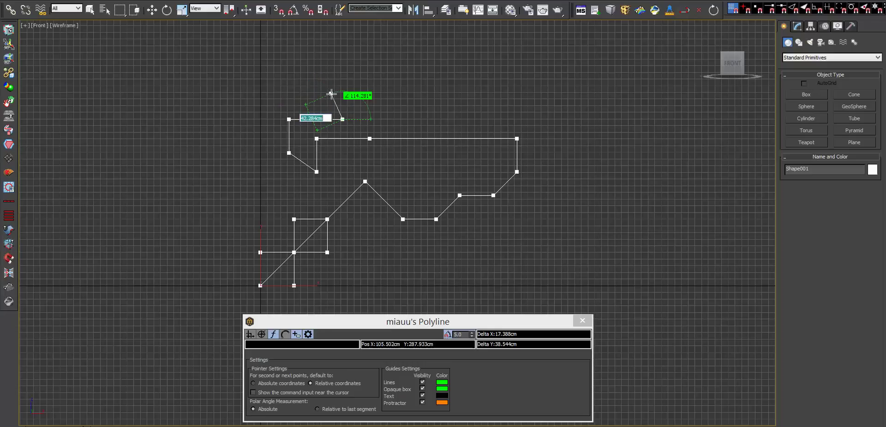
type("80")
key("Tab")
type("45")
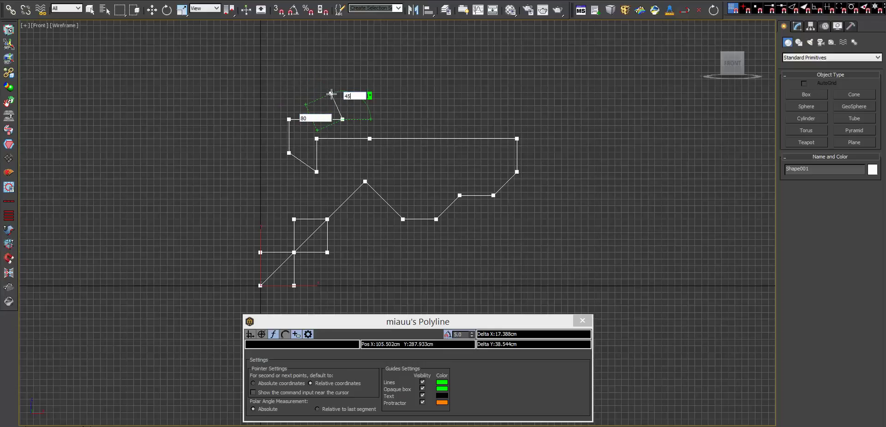
key("Return")
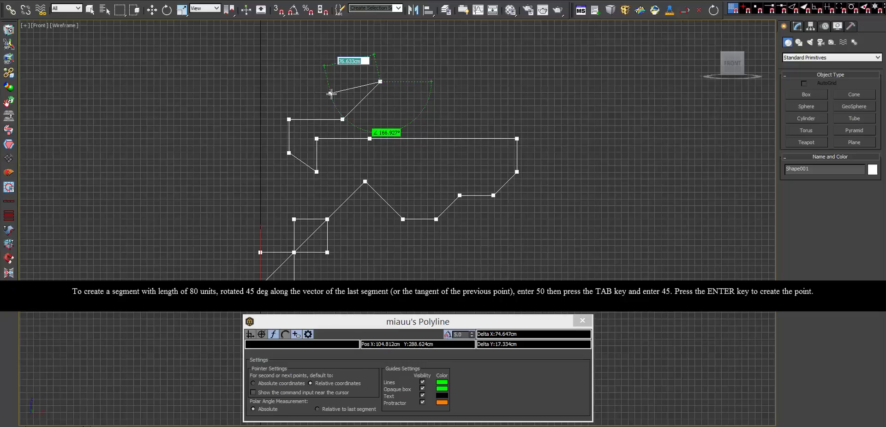
type("80")
key("Tab")
type("45")
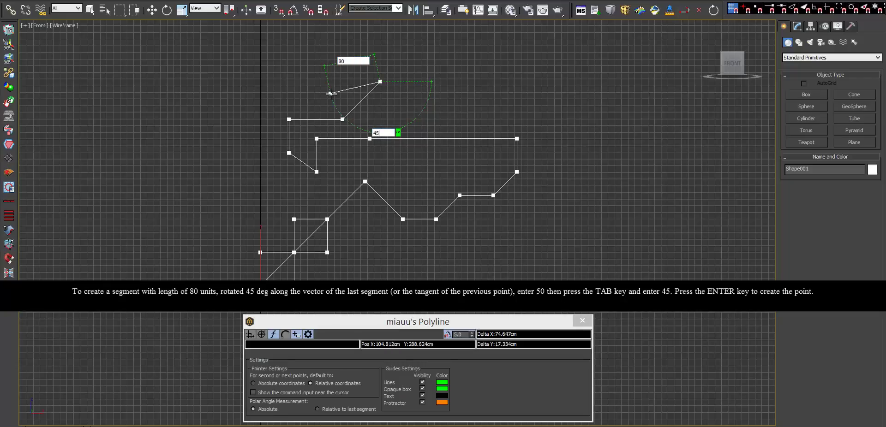
key("Return")
Add points at relative X,Y offsets 50,0 and 50,50
middle_click_drag(410, 51, 340, 71)
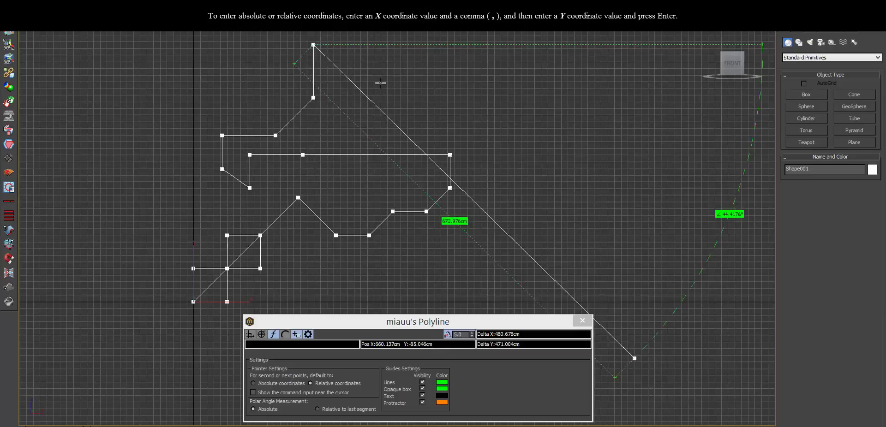
middle_click_drag(390, 54, 329, 137)
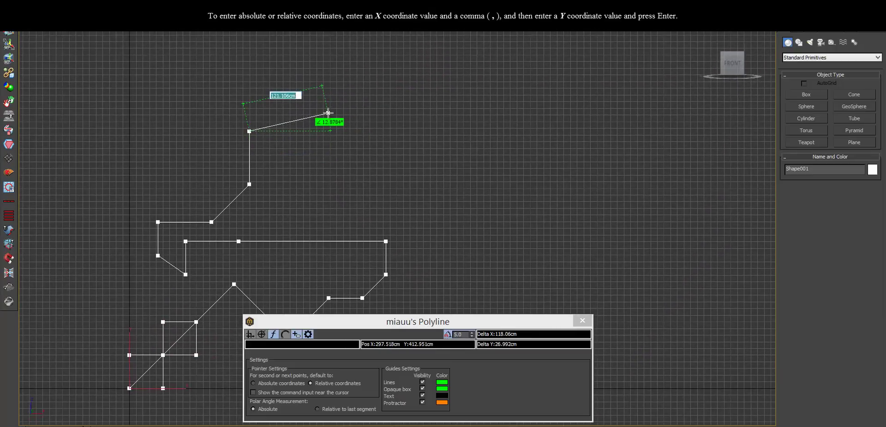
type("50,")
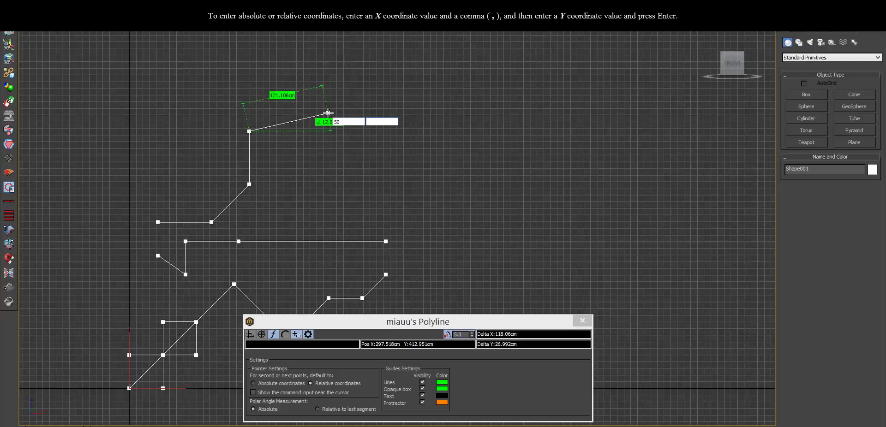
key("Return")
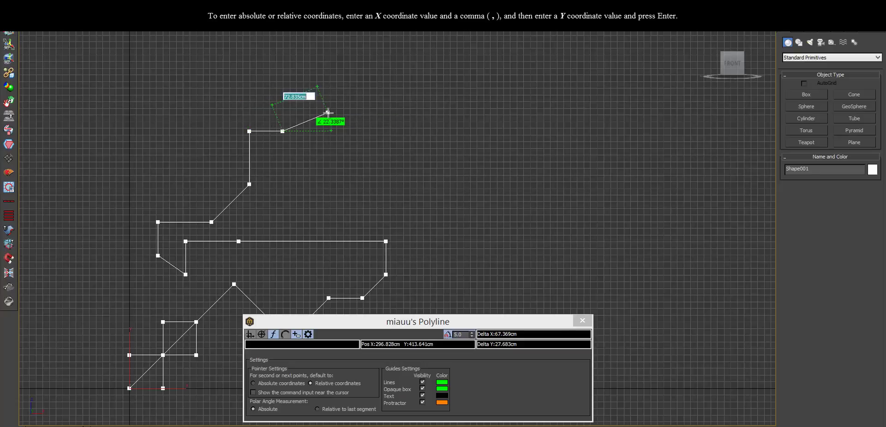
type("50")
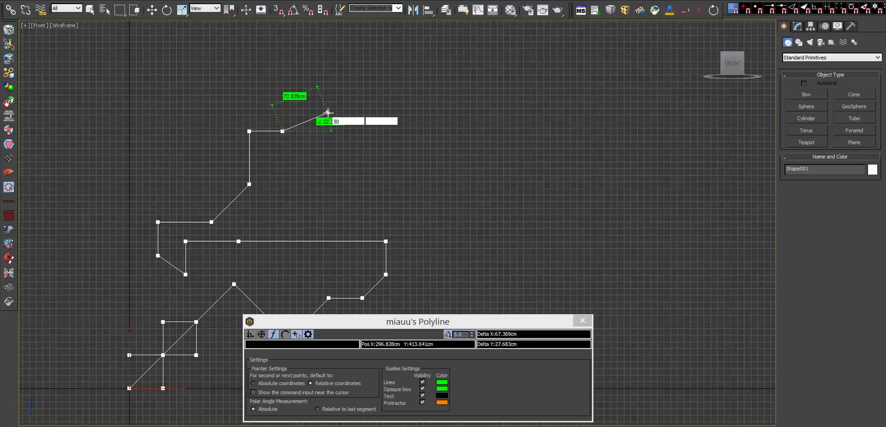
type(",50")
key("Return")
type("#")
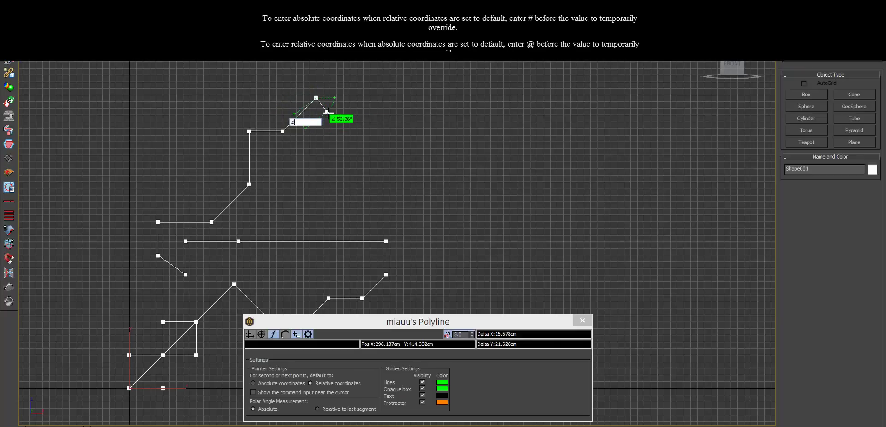
Place a point at absolute coordinates #0,50, drawing a long diagonal down-left
key("Tab")
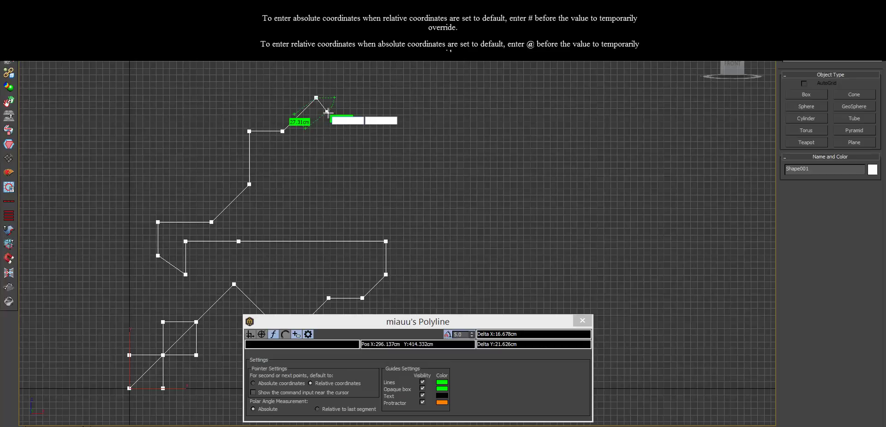
type("0,")
type("0")
key("Return")
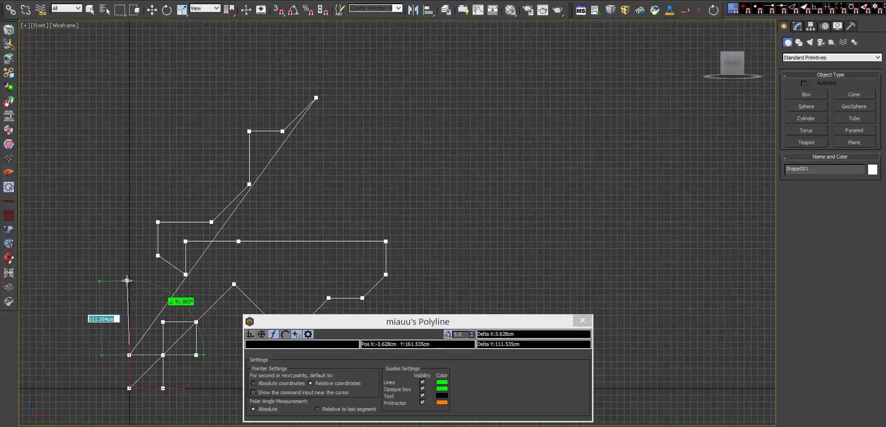
Enable Polyline's 'Show the command input near the cursor' option and open the Customize menu
middle_click_drag(132, 255, 137, 184)
middle_click_drag(230, 132, 328, 127)
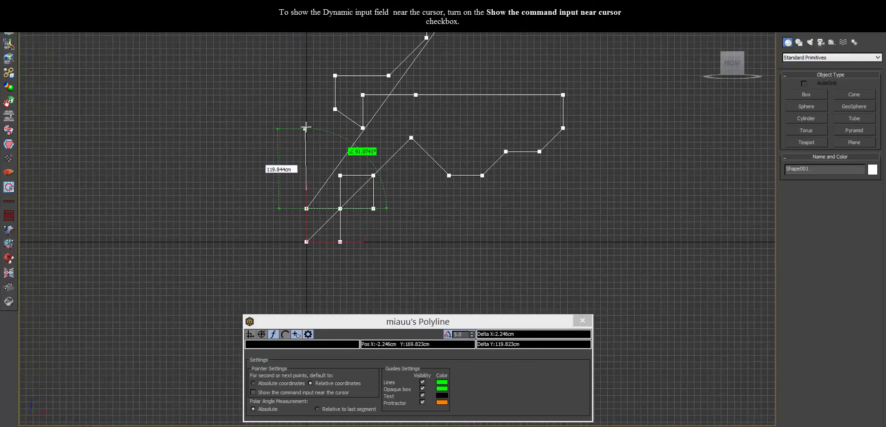
left_click(260, 394)
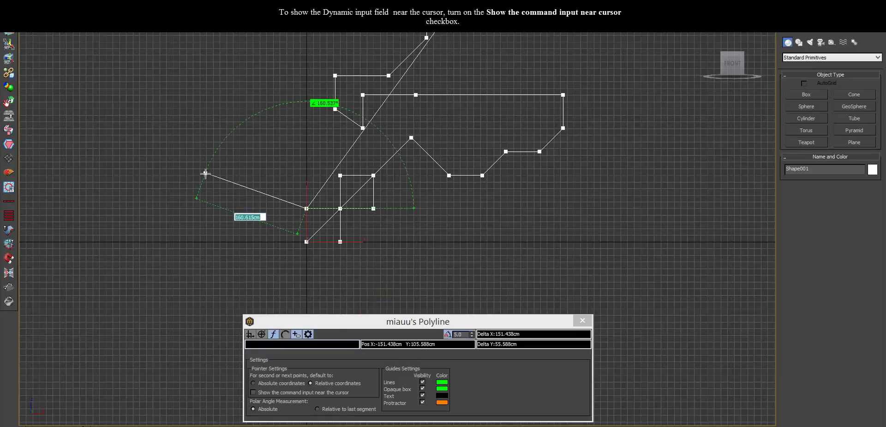
left_click(261, 395)
left_click(260, 394)
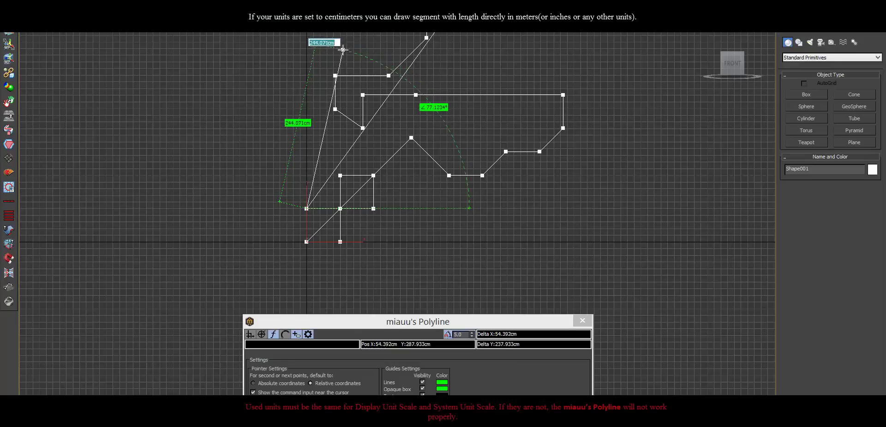
left_click(360, 5)
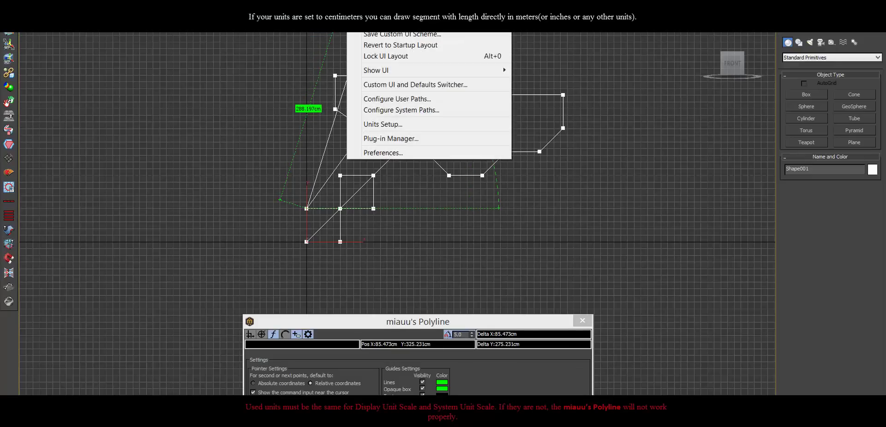
Verify Units Setup and System Unit Setup both use Centimeters, then close both dialogs
left_click(386, 124)
left_click_drag(360, 106, 89, 56)
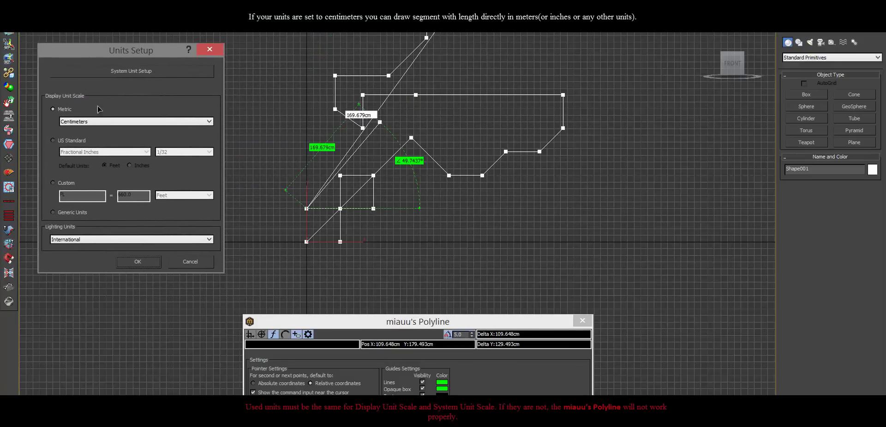
left_click(134, 71)
mouse_move(181, 98)
left_mouse_down()
mouse_move(174, 234)
mouse_move(159, 285)
left_mouse_up()
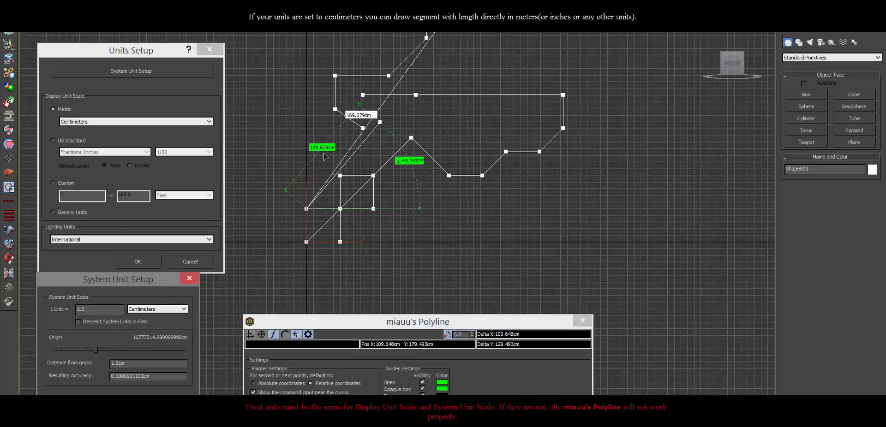
left_click(138, 348)
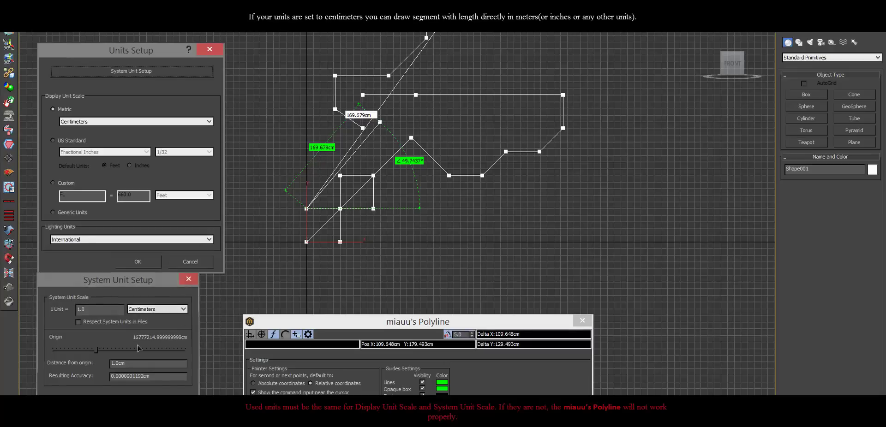
key("Return")
left_click(137, 262)
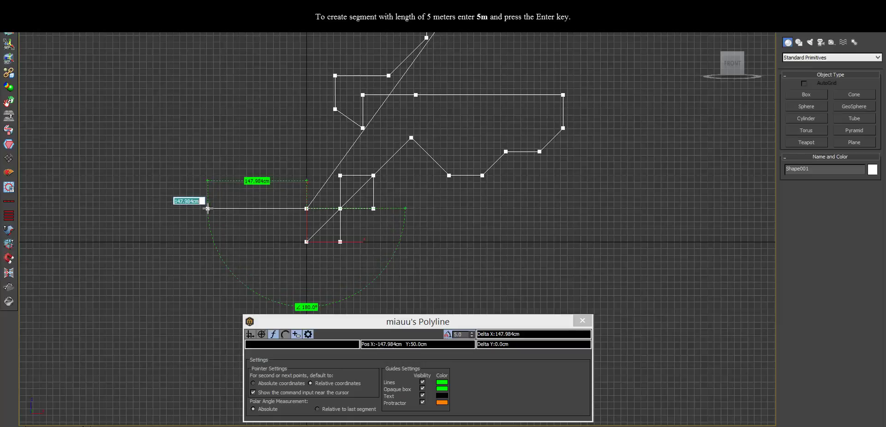
Add a 5m horizontal segment leftward, then a 12" segment angled up-right
type("5m")
key("Return")
middle_click_drag(207, 201, 408, 200)
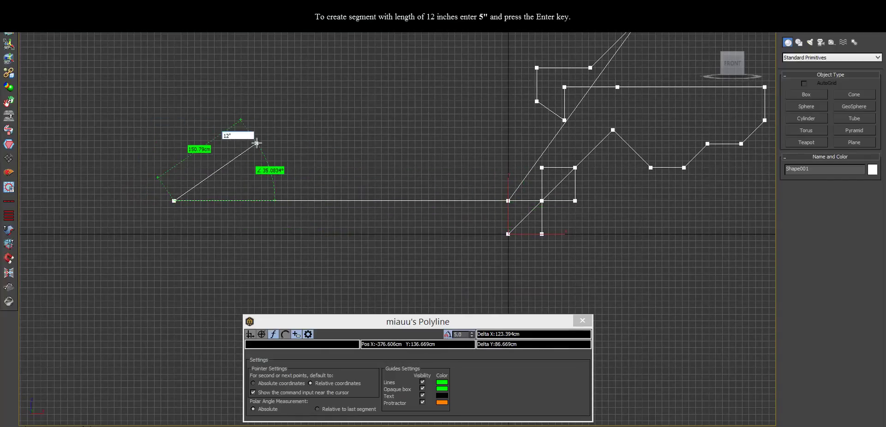
key("Return")
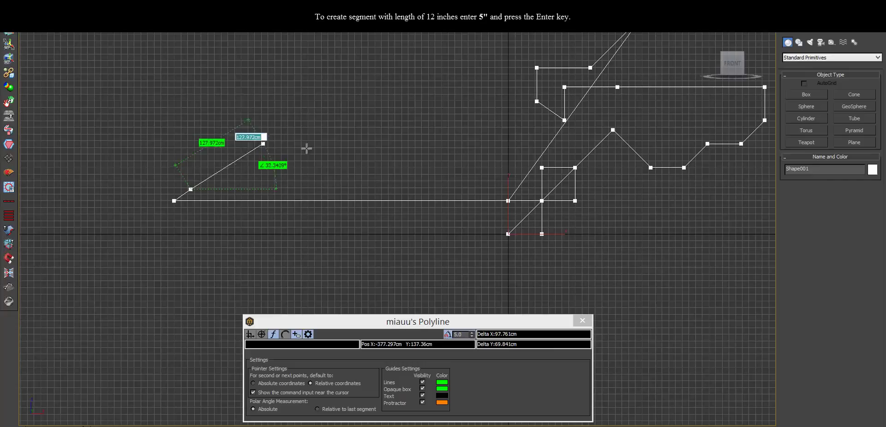